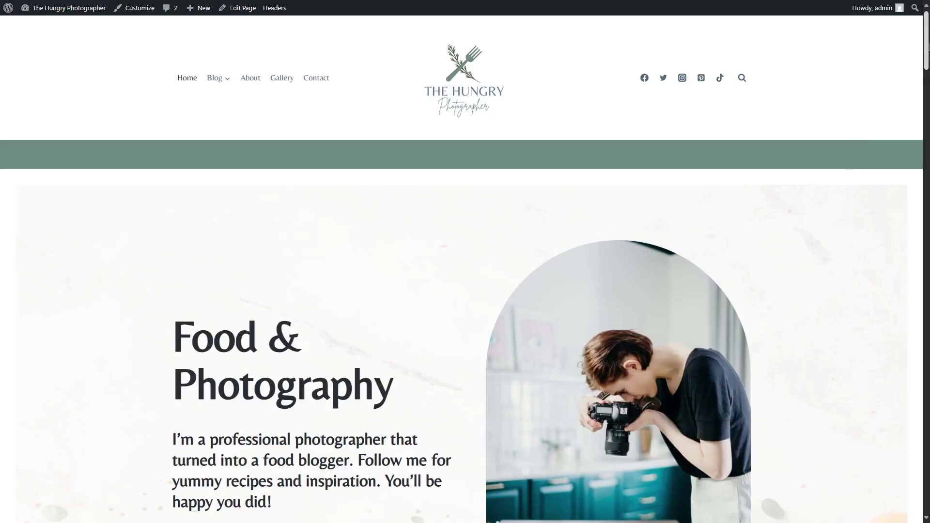
Go from the live home page to the site's admin dashboard and open the page for adding plugins.
{"action": "left_click_drag", "start_coordinate": [928, 44], "coordinate": [928, 77]}
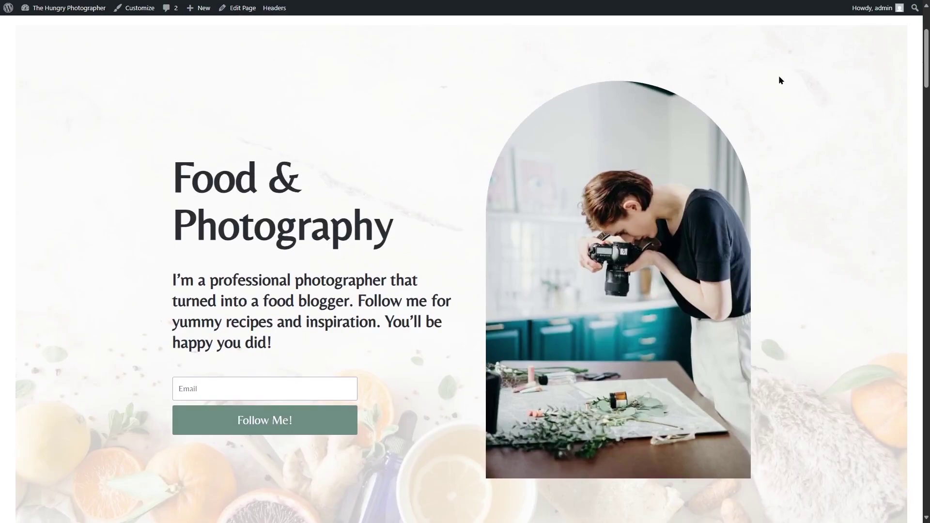
{"action": "scroll", "coordinate": [926, 52], "scroll_direction": "up", "scroll_amount": 3}
{"action": "mouse_move", "coordinate": [48, 8]}
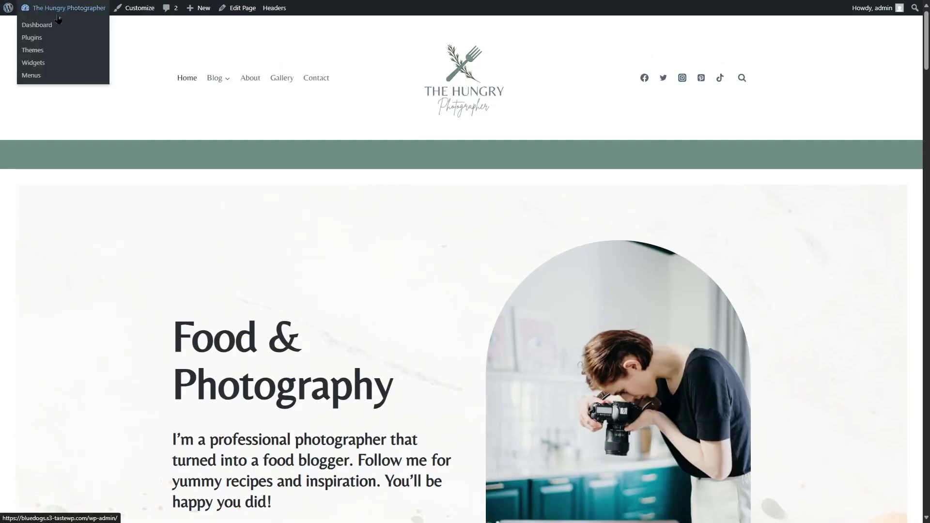
{"action": "left_click", "coordinate": [53, 28]}
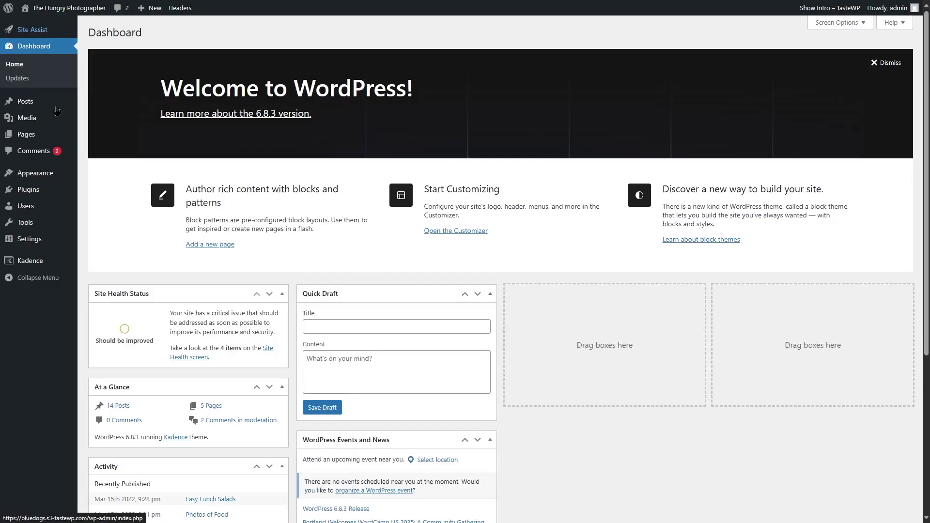
{"action": "mouse_move", "coordinate": [33, 194]}
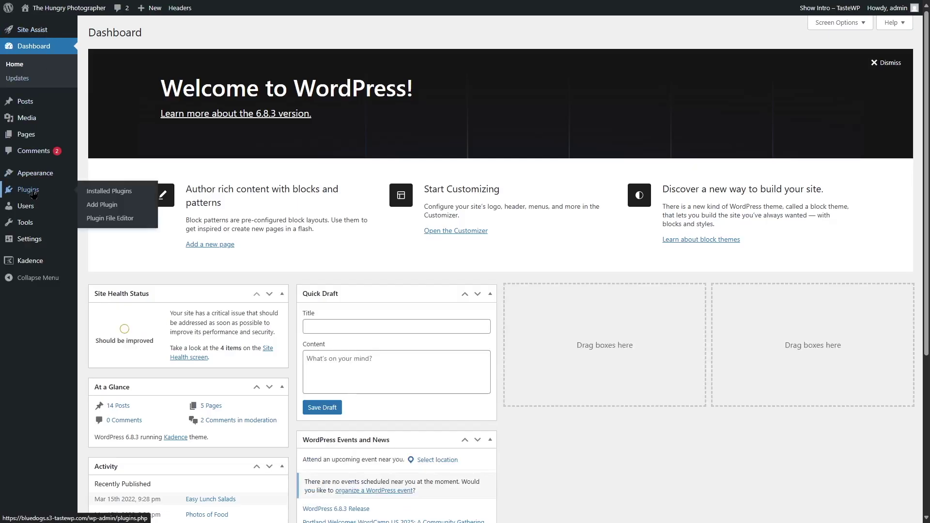
{"action": "left_click", "coordinate": [118, 206]}
Search the plugin directory for Yoast, then install and activate the Yoast SEO plugin.
{"action": "left_click", "coordinate": [787, 55]}
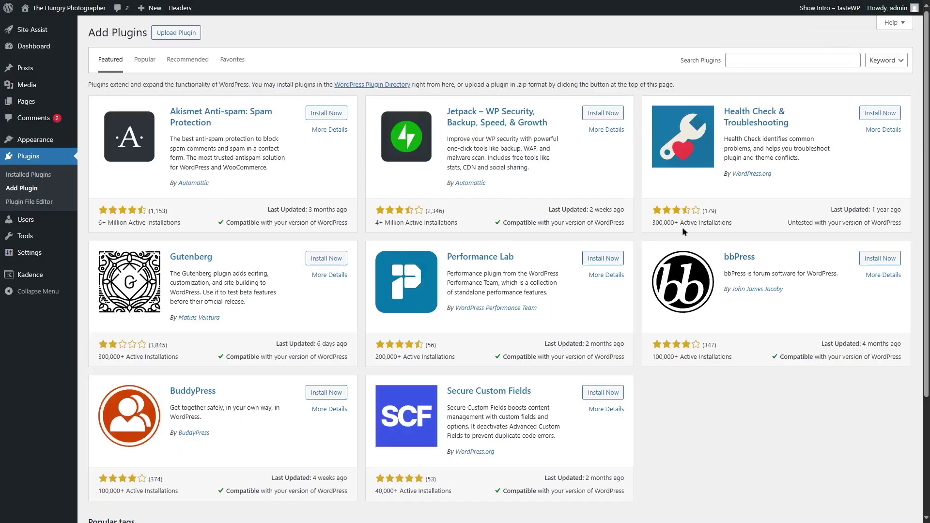
{"action": "type", "text": "Yoast"}
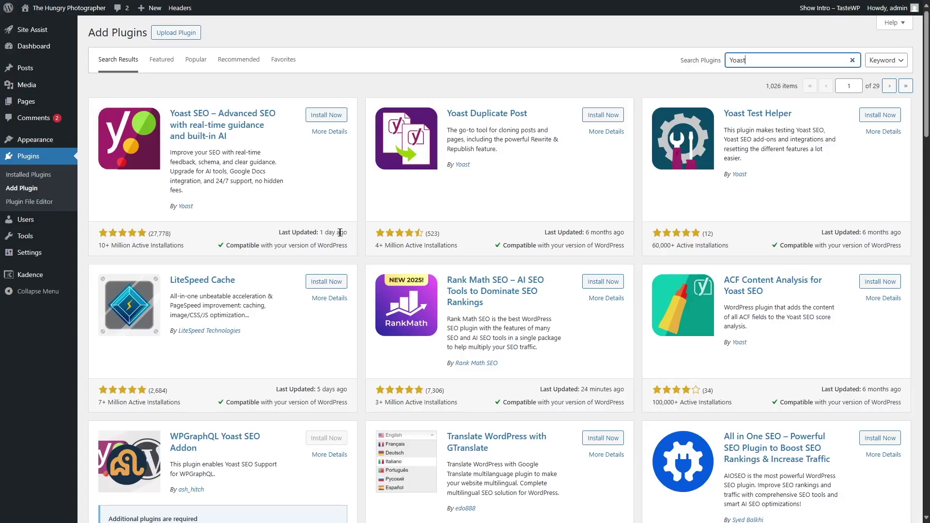
{"action": "left_click", "coordinate": [314, 116]}
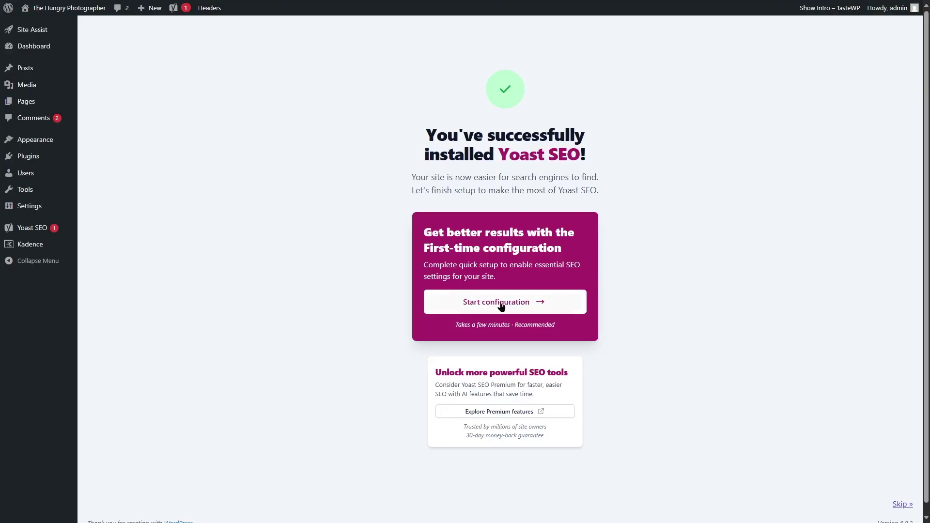
Start Yoast SEO's first-time configuration and dismiss the notice about AI-driven discovery.
{"action": "left_click", "coordinate": [485, 309]}
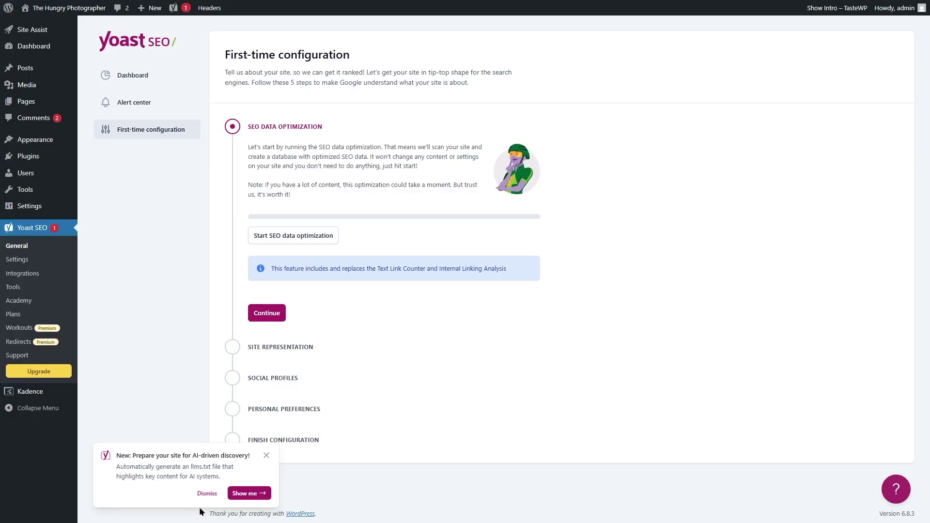
{"action": "left_click", "coordinate": [208, 494]}
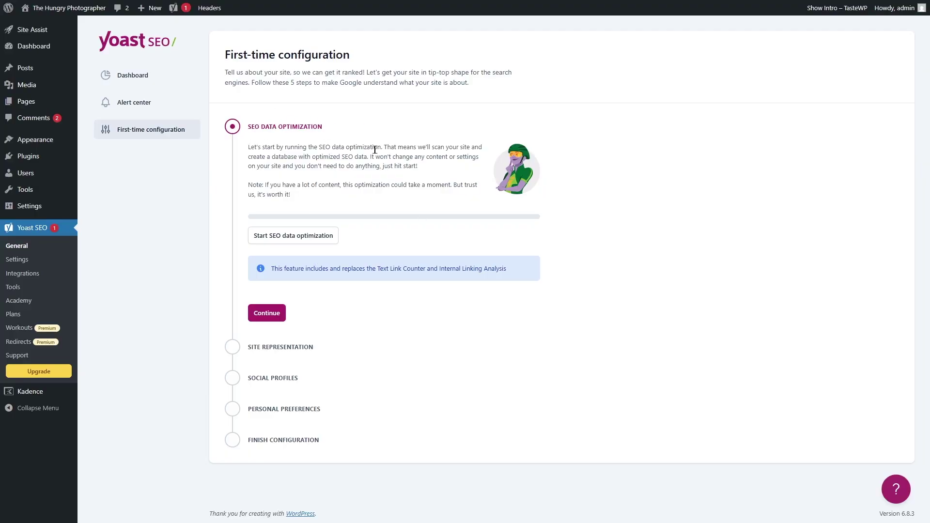
Run the SEO data optimization and continue to the site representation stage.
{"action": "left_click_drag", "start_coordinate": [279, 157], "coordinate": [338, 166]}
{"action": "left_click", "coordinate": [289, 165]}
{"action": "left_click", "coordinate": [272, 239]}
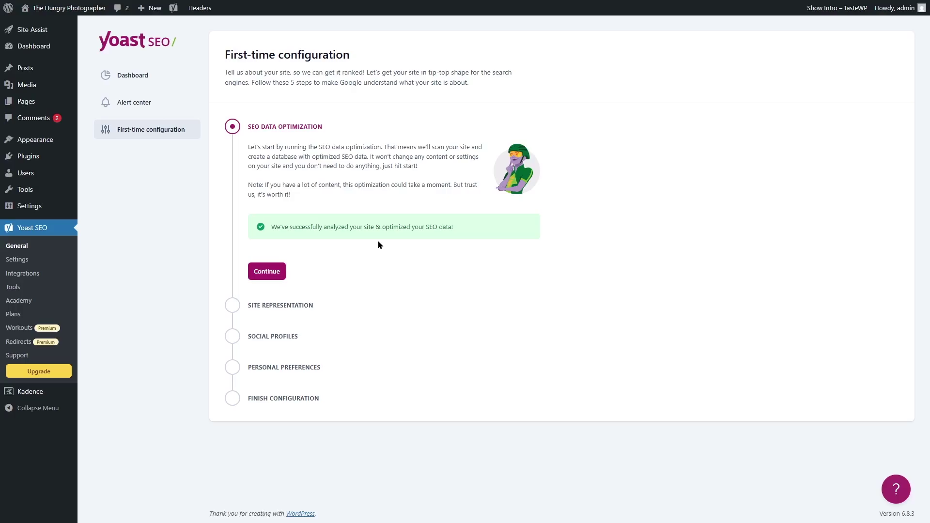
{"action": "left_click", "coordinate": [280, 272]}
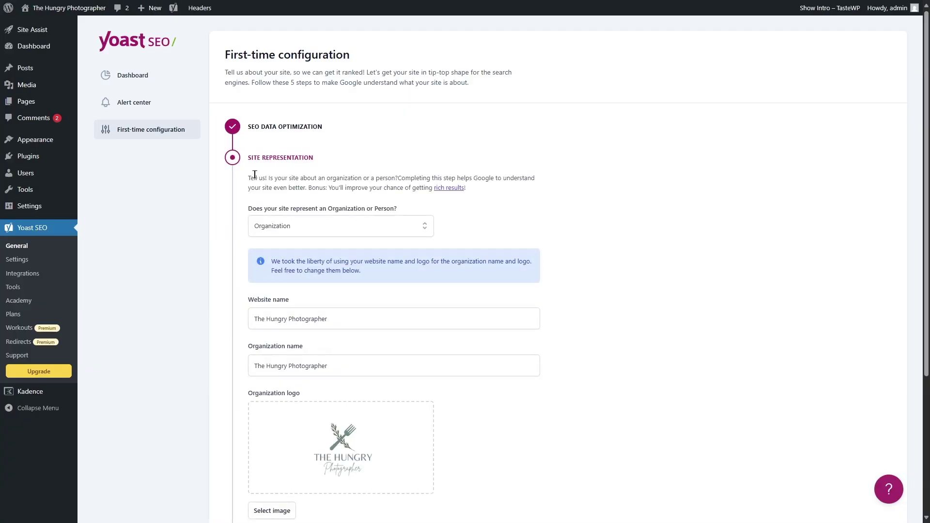
Set the site to represent a Person instead of an Organization.
{"action": "left_click", "coordinate": [296, 232]}
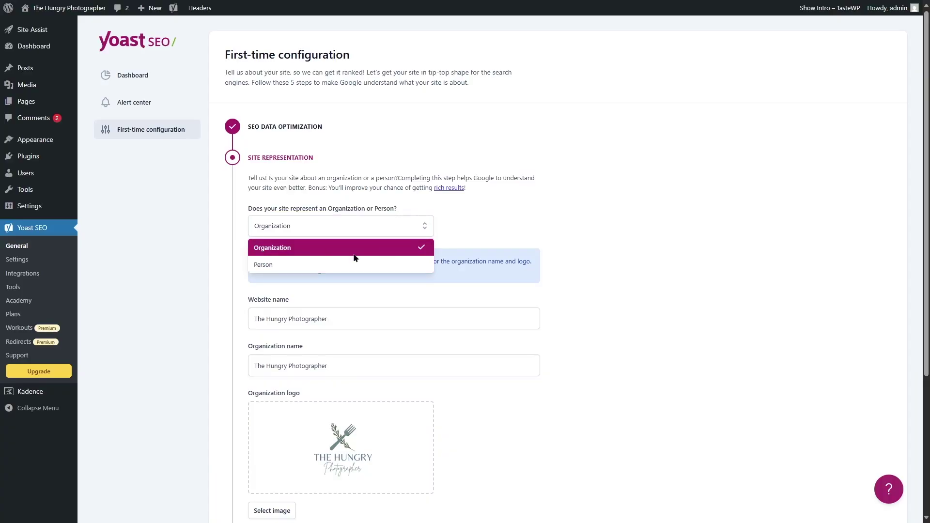
{"action": "left_click", "coordinate": [287, 269]}
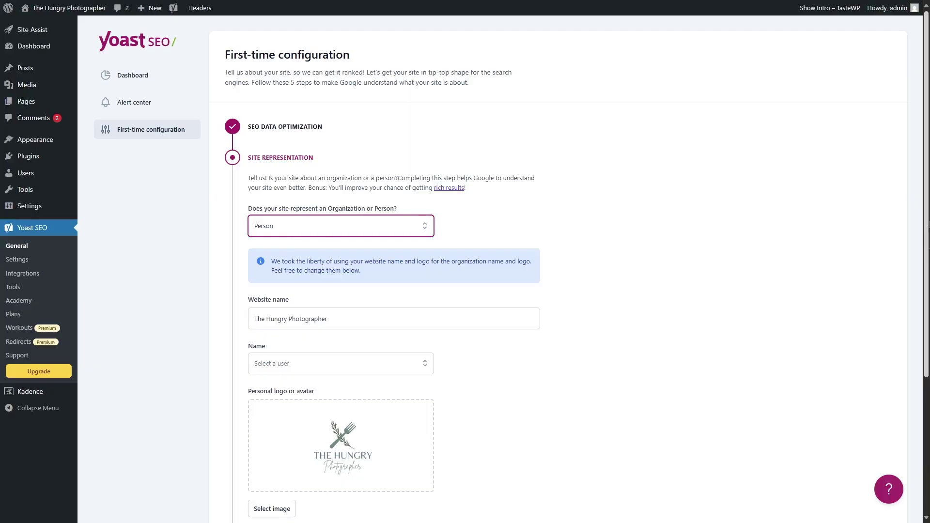
{"action": "scroll", "coordinate": [301, 216], "scroll_direction": "down", "scroll_amount": 4}
{"action": "scroll", "coordinate": [477, 222], "scroll_direction": "up", "scroll_amount": 4}
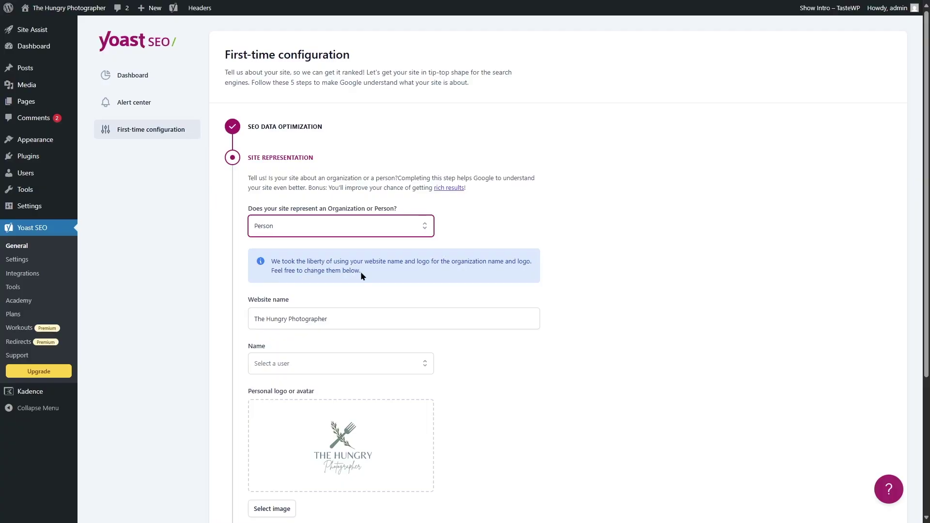
Review the website name, user name and personal logo fields of the site representation form.
{"action": "scroll", "coordinate": [362, 272], "scroll_direction": "down", "scroll_amount": 3}
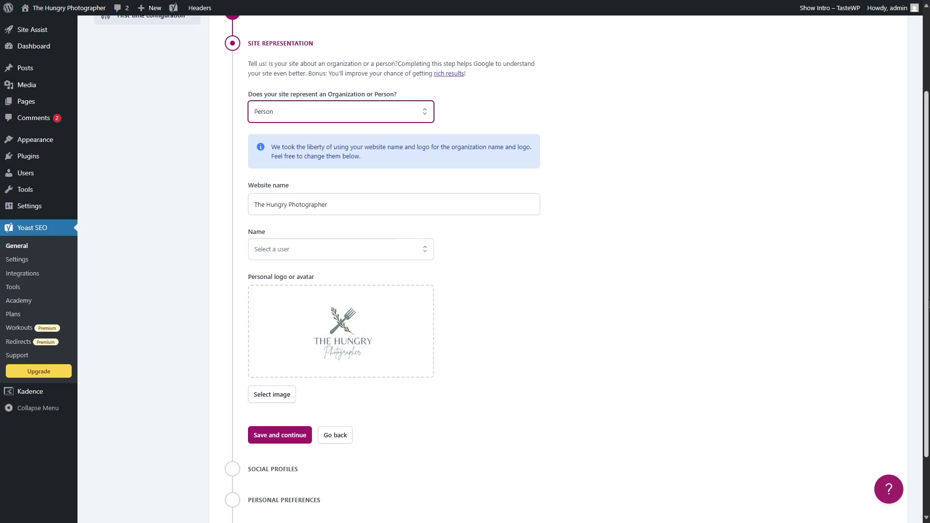
{"action": "scroll", "coordinate": [261, 285], "scroll_direction": "up", "scroll_amount": 3}
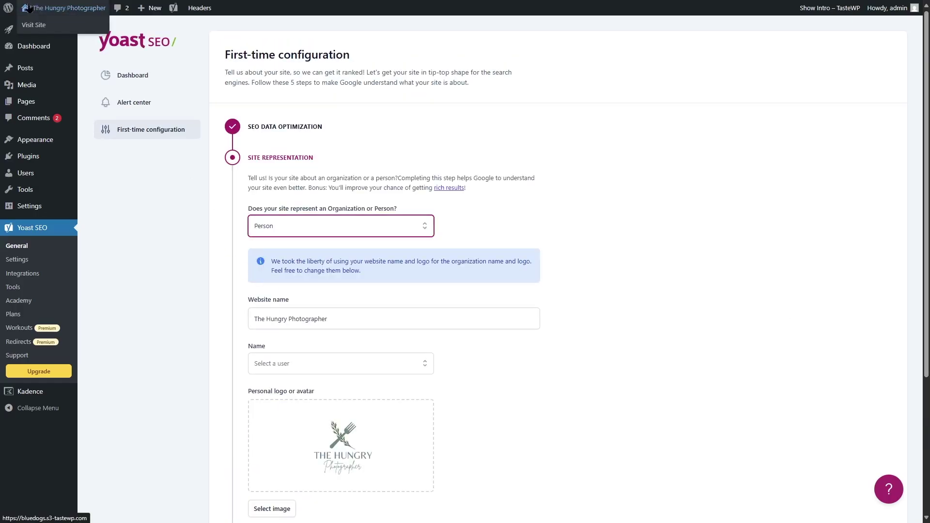
{"action": "left_click_drag", "start_coordinate": [266, 313], "coordinate": [690, 347]}
{"action": "left_click", "coordinate": [689, 346]}
{"action": "scroll", "coordinate": [903, 239], "scroll_direction": "down", "scroll_amount": 3}
{"action": "scroll", "coordinate": [214, 172], "scroll_direction": "up", "scroll_amount": 3}
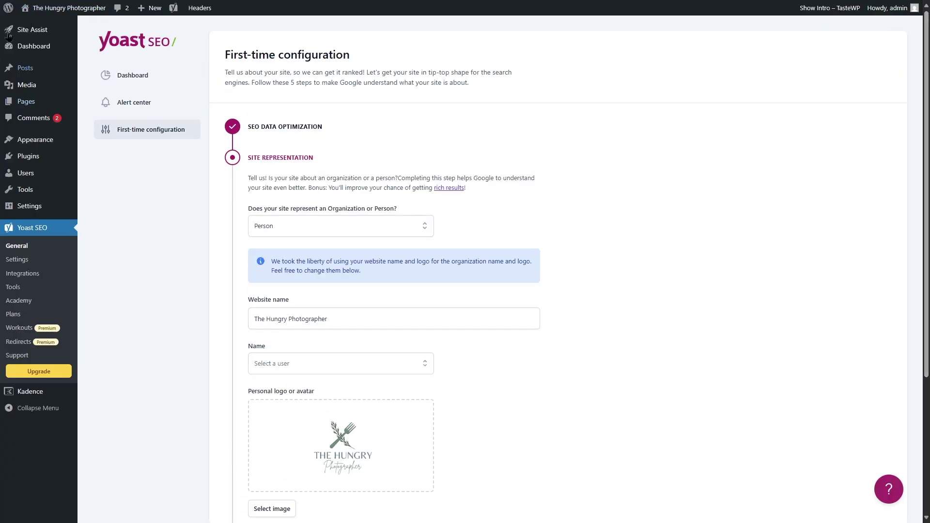
{"action": "scroll", "coordinate": [858, 318], "scroll_direction": "down", "scroll_amount": 3}
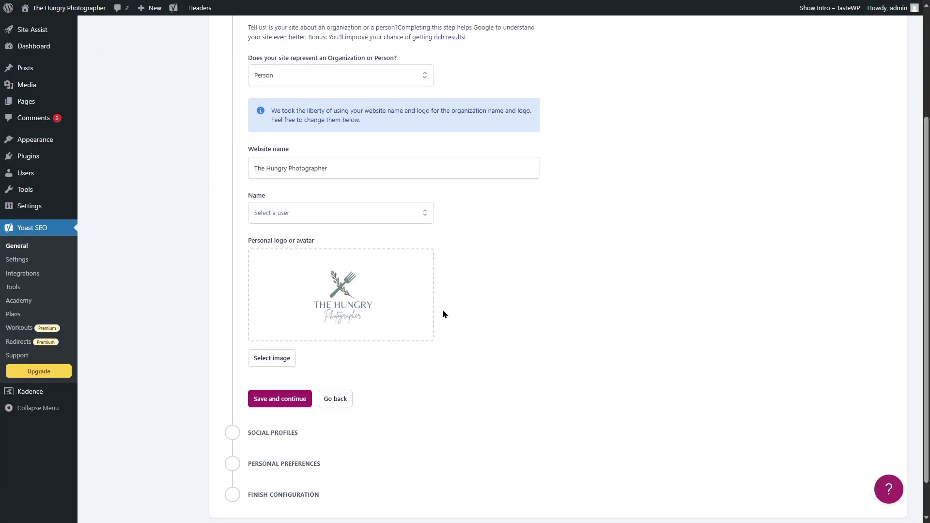
{"action": "left_click_drag", "start_coordinate": [250, 168], "coordinate": [564, 314]}
{"action": "left_click", "coordinate": [693, 424]}
{"action": "left_click_drag", "start_coordinate": [332, 168], "coordinate": [201, 164]}
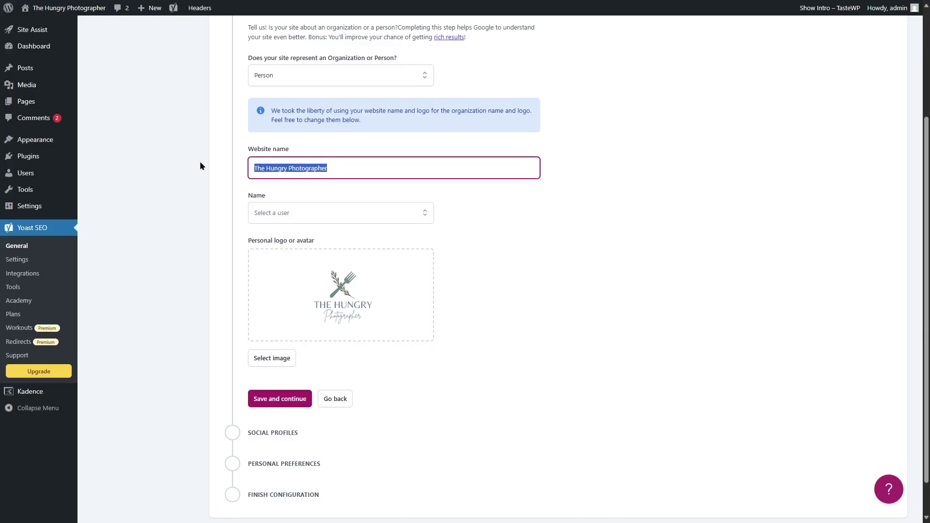
Look through the media library and upload options for the personal logo, and close them without choosing an image.
{"action": "left_click", "coordinate": [336, 295]}
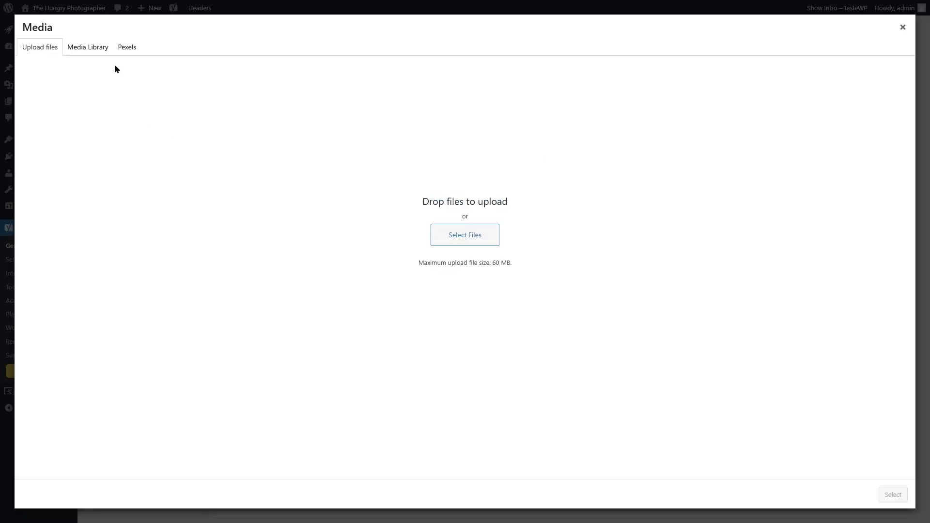
{"action": "left_click", "coordinate": [97, 51]}
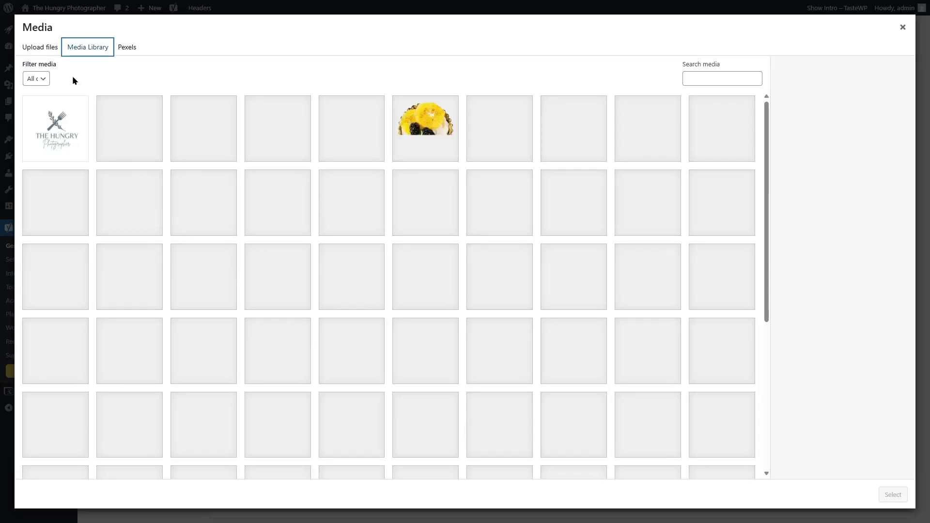
{"action": "left_click", "coordinate": [46, 50]}
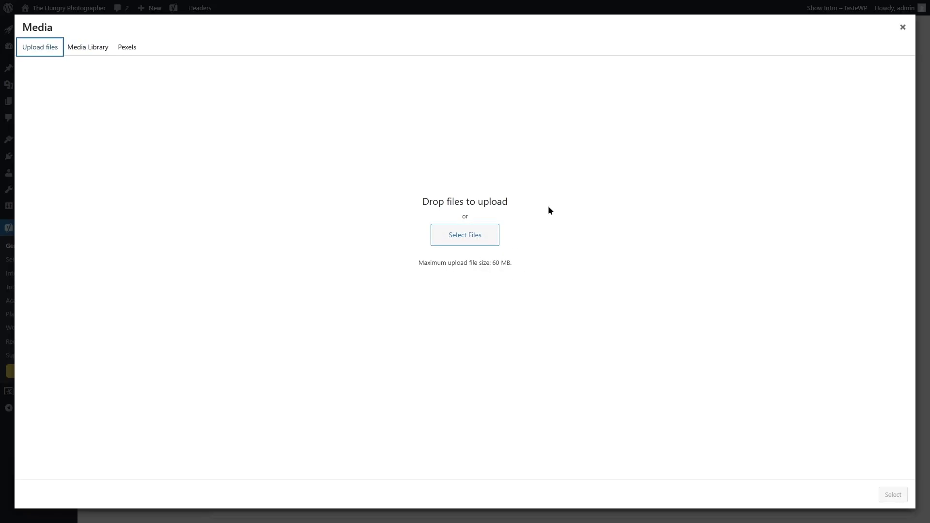
{"action": "left_click", "coordinate": [902, 28]}
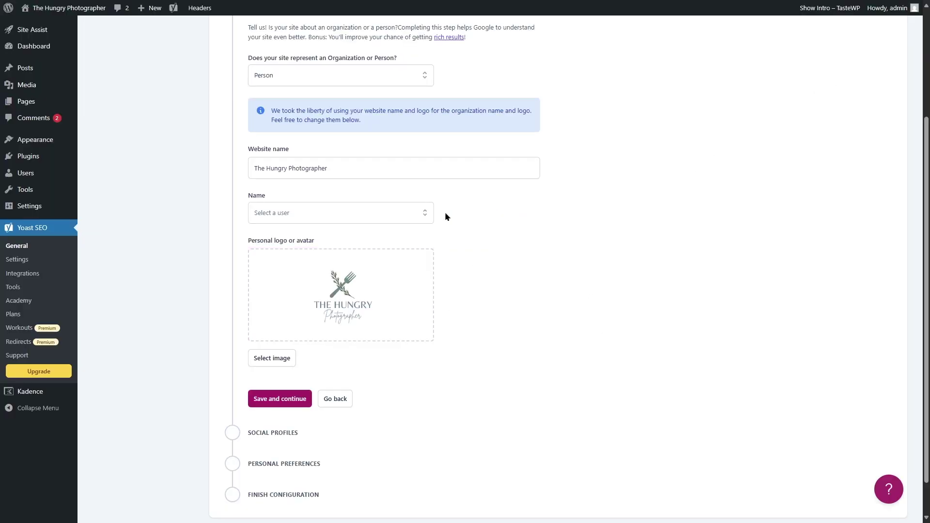
Choose admin as the person the site represents, and save both the site representation and social profiles stages.
{"action": "left_click", "coordinate": [294, 209]}
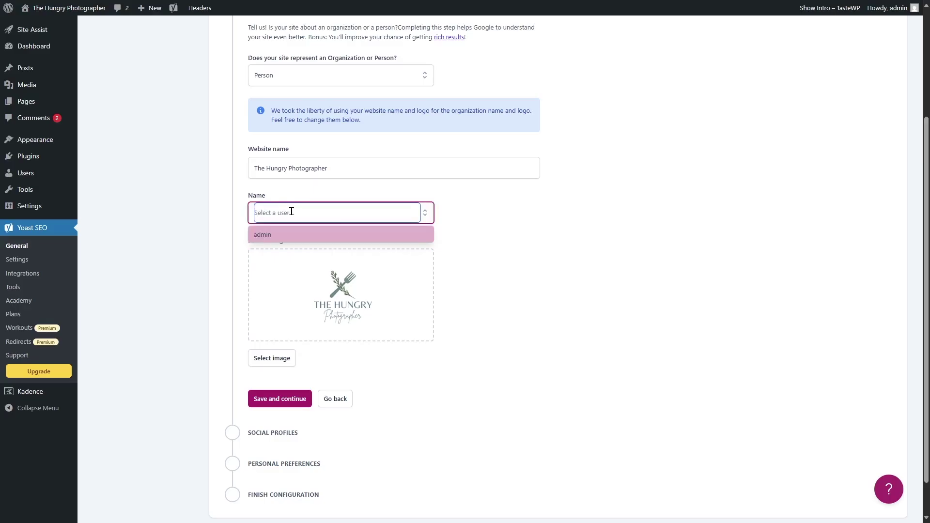
{"action": "left_click", "coordinate": [664, 226]}
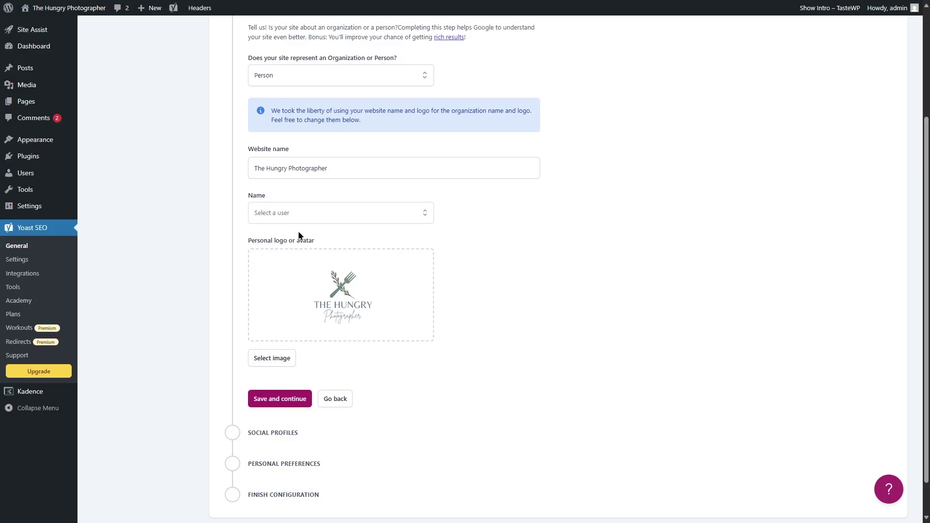
{"action": "left_click", "coordinate": [301, 213]}
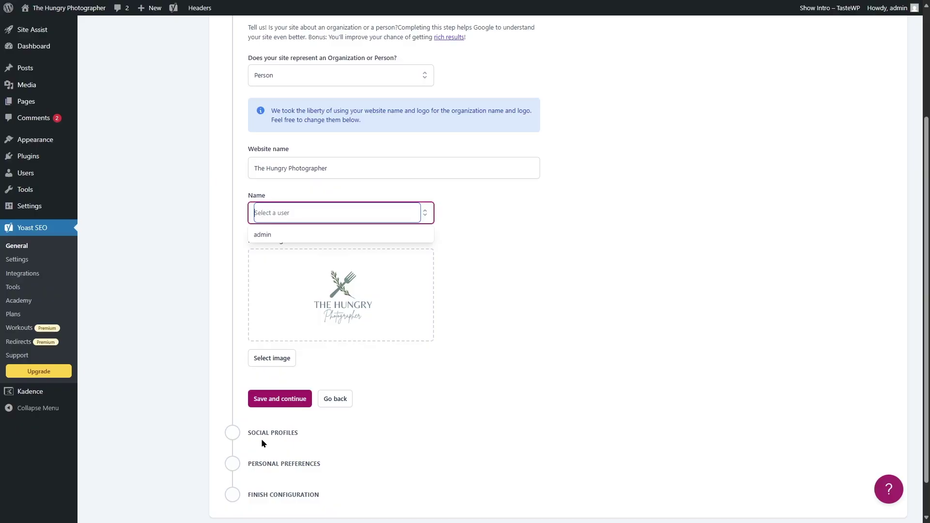
{"action": "left_click", "coordinate": [281, 236]}
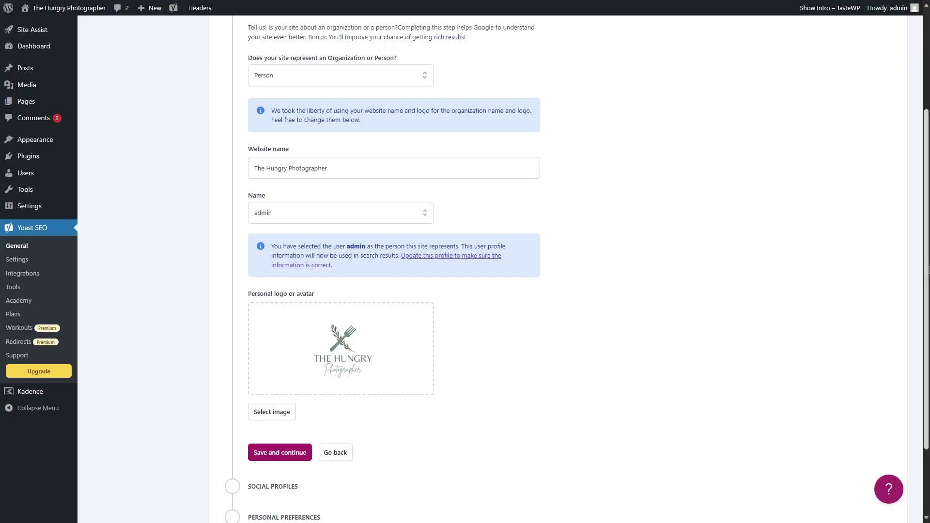
{"action": "scroll", "coordinate": [412, 257], "scroll_direction": "down", "scroll_amount": 1}
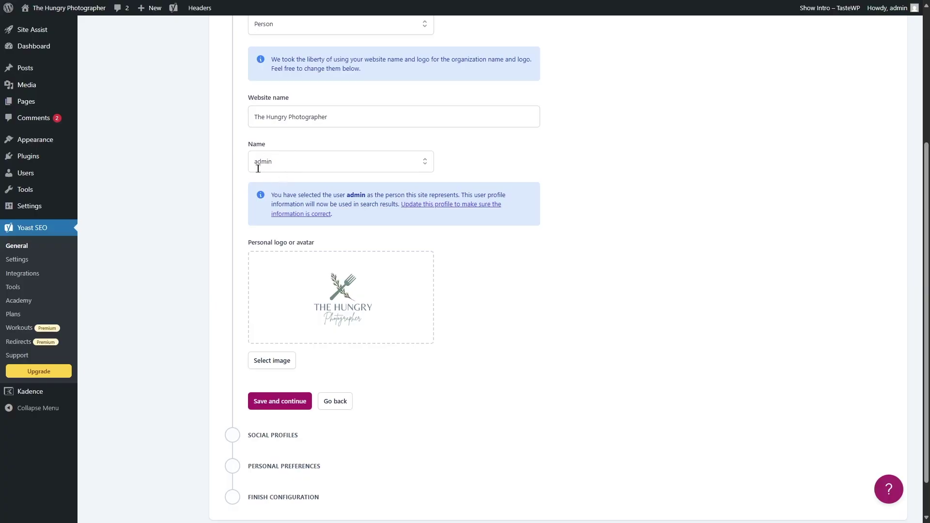
{"action": "scroll", "coordinate": [304, 192], "scroll_direction": "down", "scroll_amount": 1}
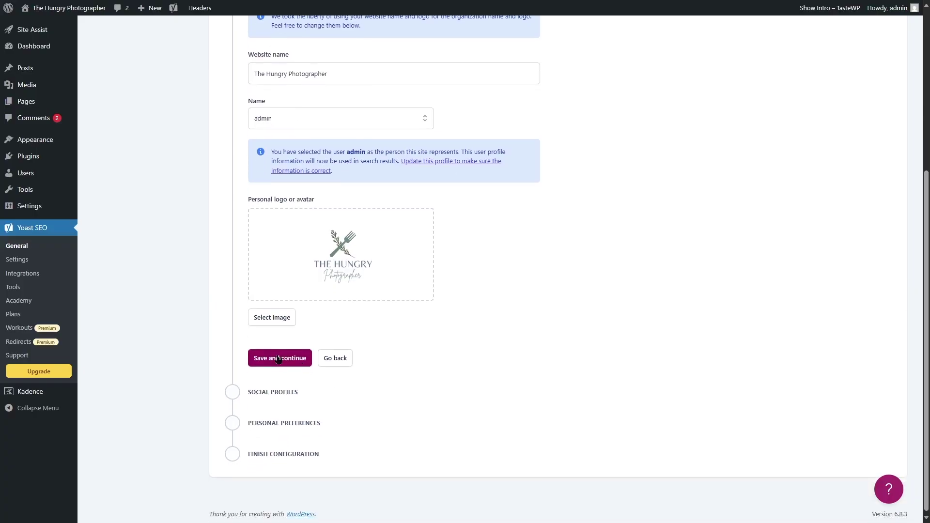
{"action": "left_click", "coordinate": [282, 362]}
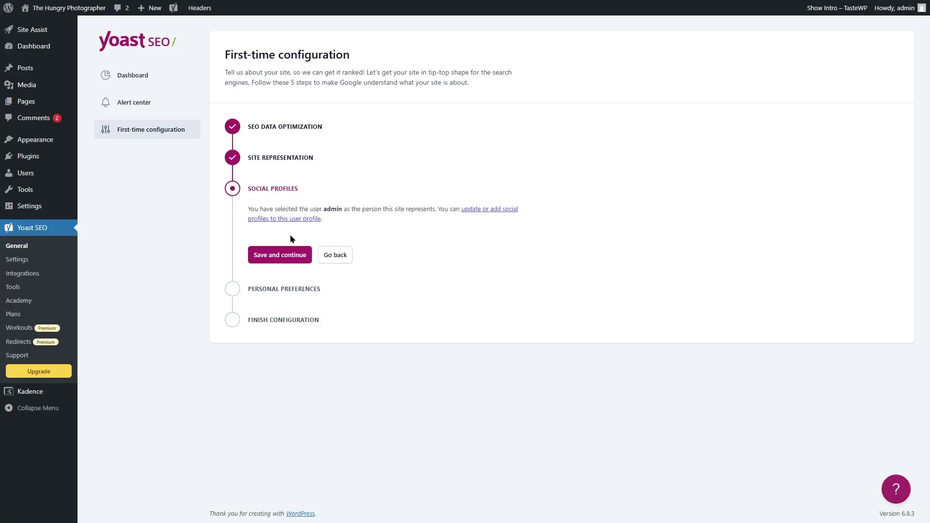
{"action": "left_click", "coordinate": [268, 262]}
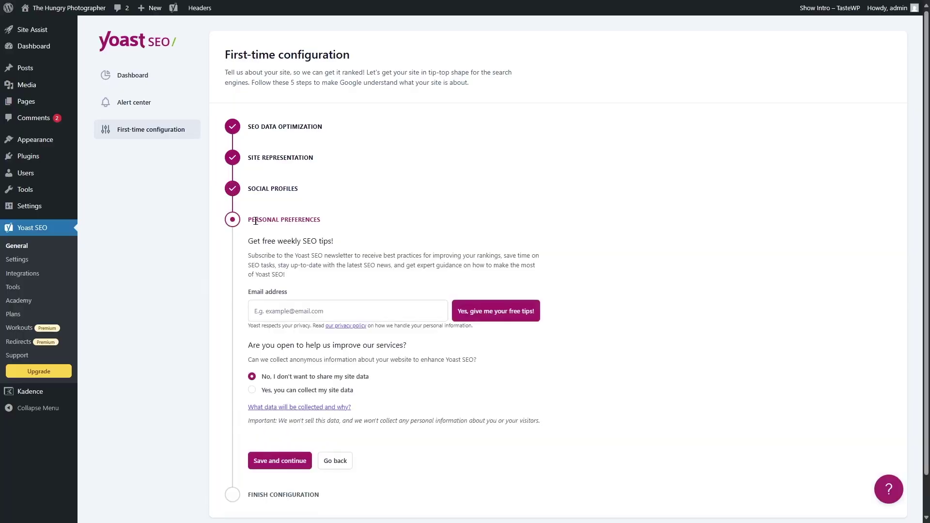
Leave the newsletter email blank, decline sharing site data, and save the personal preferences to finish the configuration.
{"action": "scroll", "coordinate": [392, 262], "scroll_direction": "down", "scroll_amount": 1}
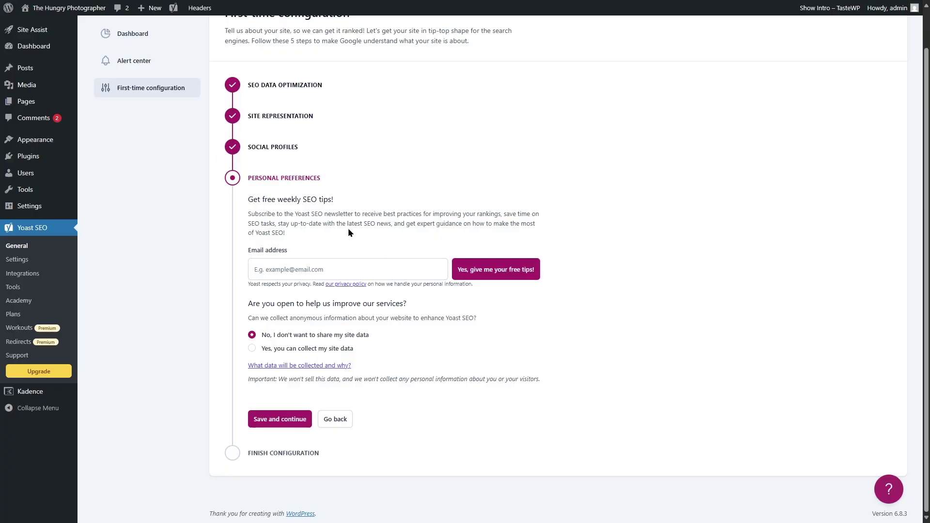
{"action": "left_click", "coordinate": [262, 262]}
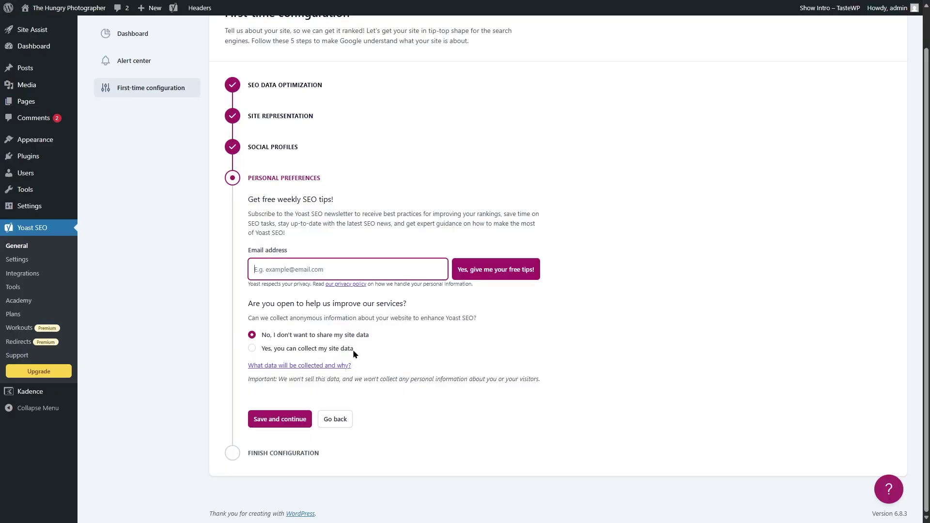
{"action": "left_click", "coordinate": [262, 349]}
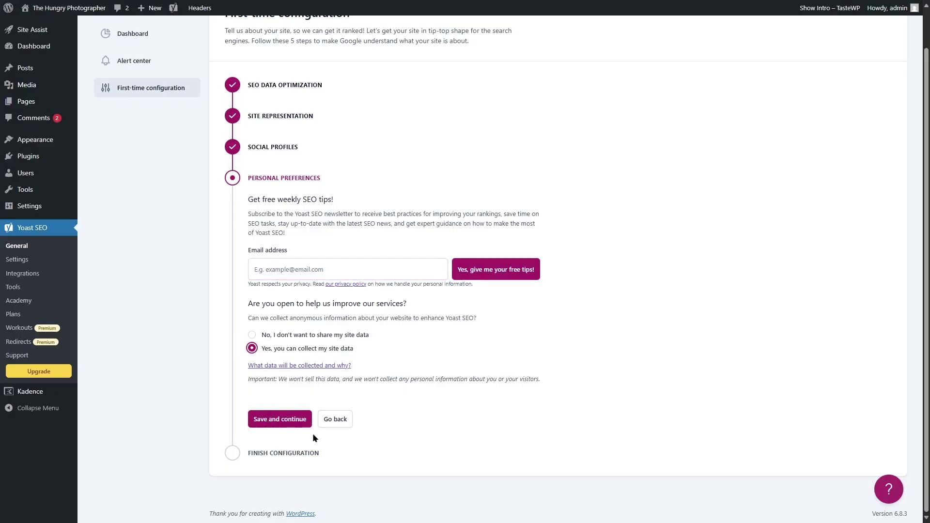
{"action": "left_click", "coordinate": [280, 336]}
{"action": "left_click", "coordinate": [282, 422]}
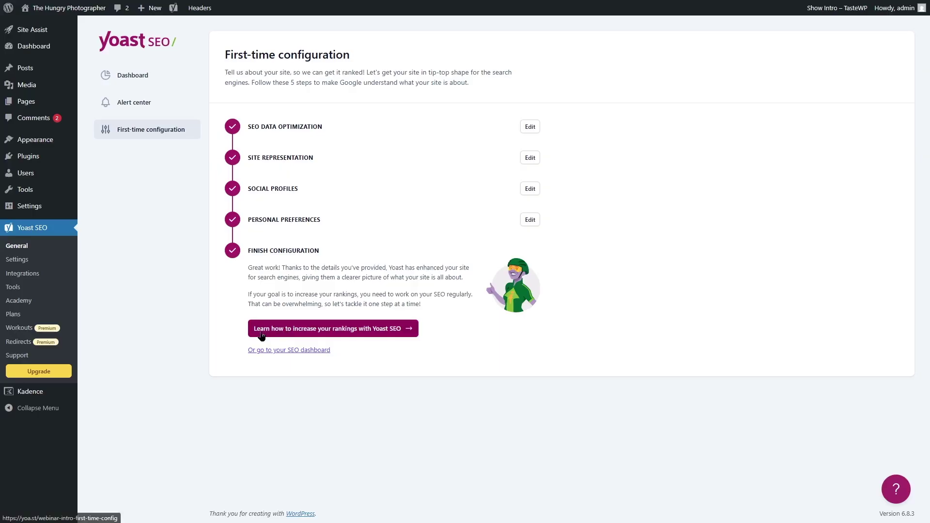
Go to the SEO dashboard, dismiss the Brand Insights promotion, and examine the SEO and readability scores with their content type and category filters.
{"action": "left_click", "coordinate": [323, 351]}
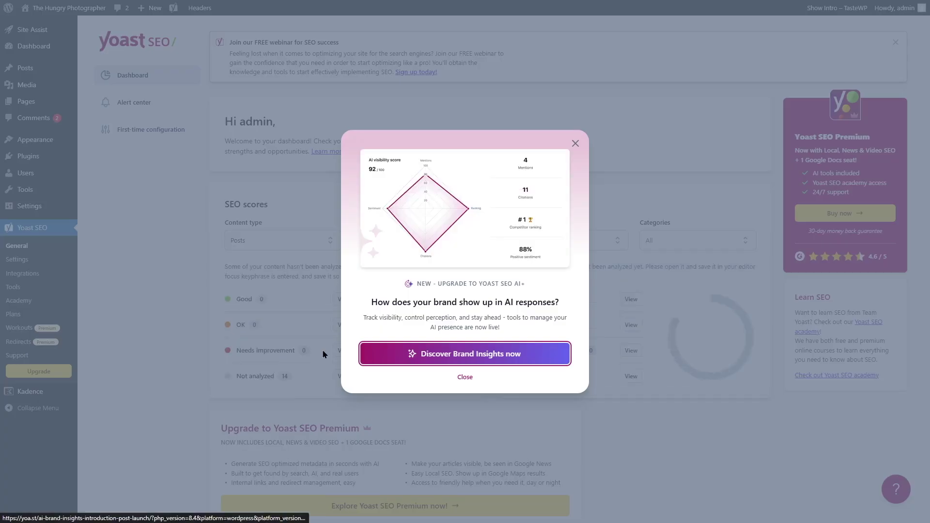
{"action": "left_click", "coordinate": [469, 379]}
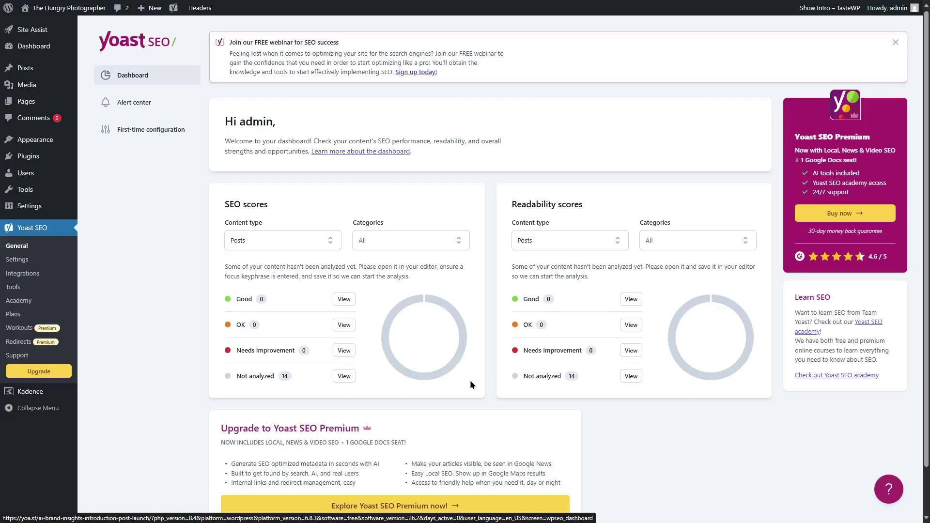
{"action": "scroll", "coordinate": [512, 266], "scroll_direction": "down", "scroll_amount": 2}
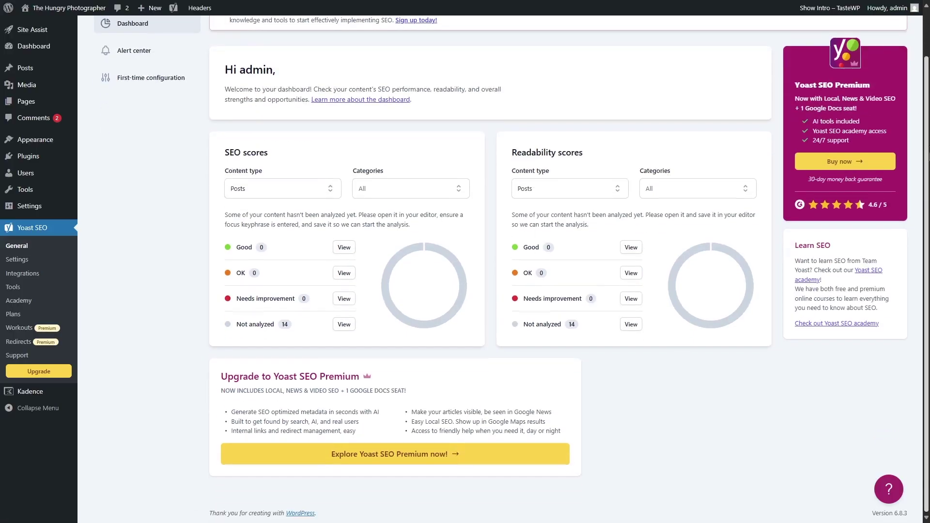
{"action": "scroll", "coordinate": [511, 267], "scroll_direction": "up", "scroll_amount": 2}
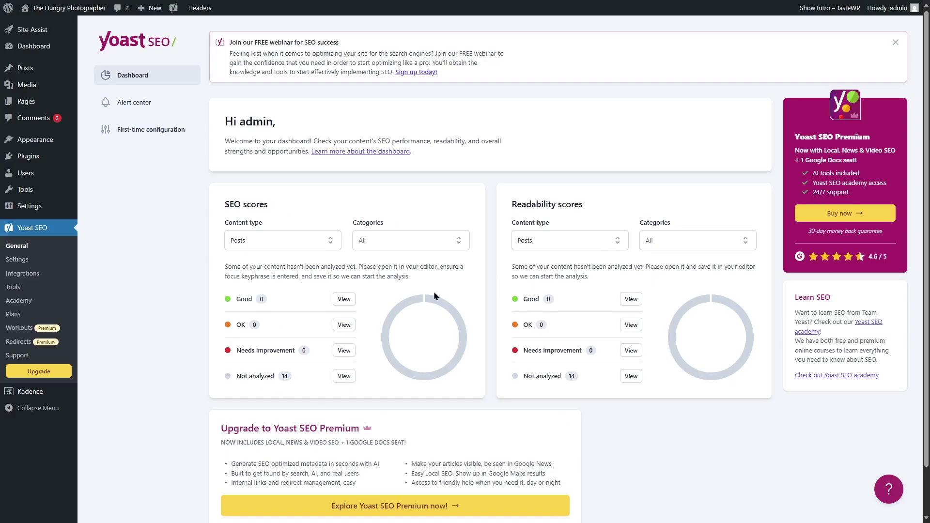
{"action": "scroll", "coordinate": [929, 201], "scroll_direction": "down", "scroll_amount": 1}
{"action": "left_click", "coordinate": [267, 239]}
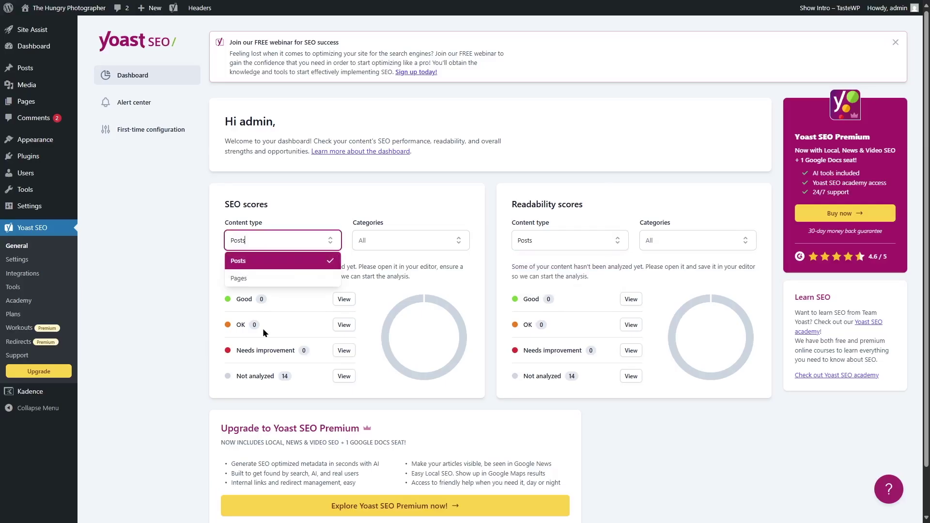
{"action": "left_click", "coordinate": [392, 241]}
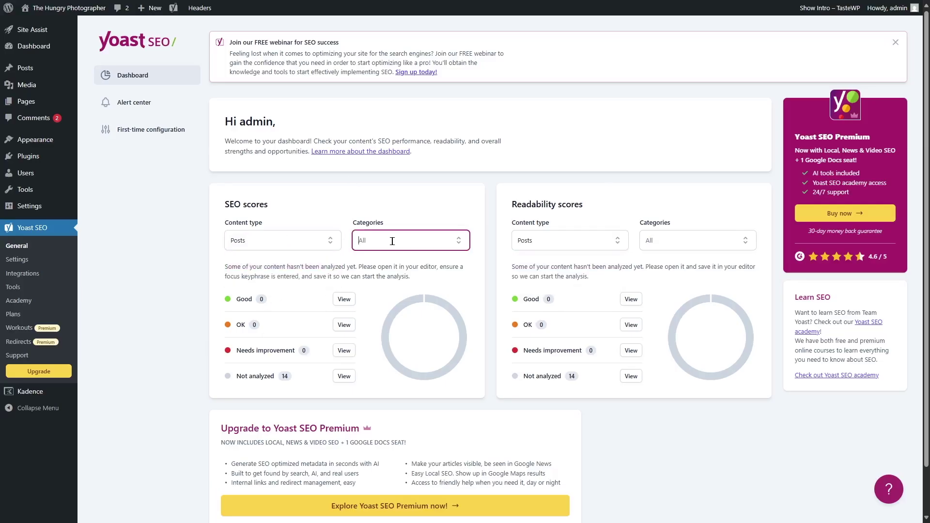
{"action": "left_click", "coordinate": [395, 209]}
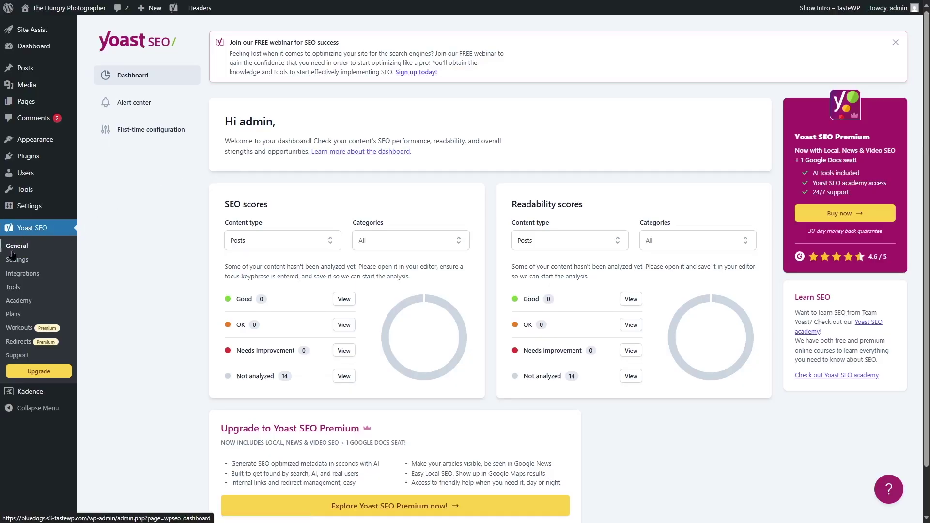
Open the Yoast SEO settings and enable the llms.txt feature among the AI tools in Site features.
{"action": "left_click", "coordinate": [23, 263]}
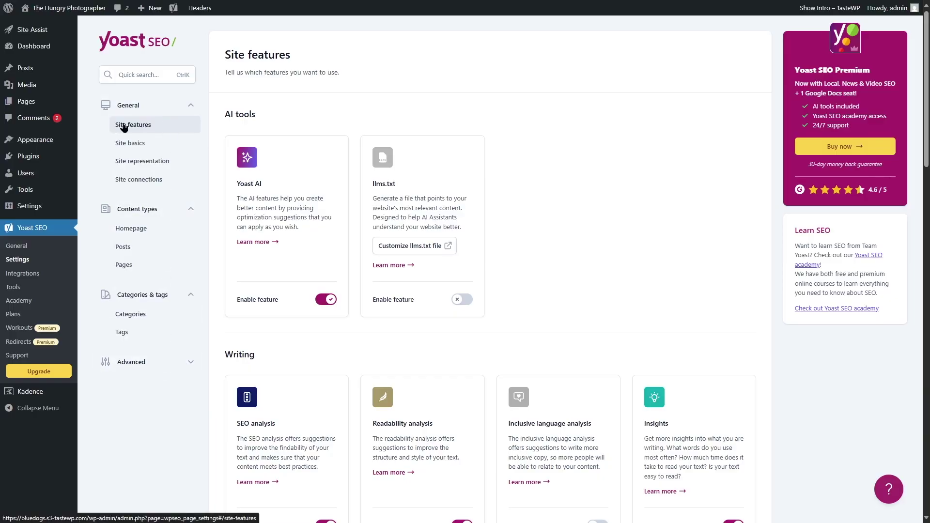
{"action": "mouse_move", "coordinate": [927, 92]}
{"action": "left_mouse_down"}
{"action": "mouse_move", "coordinate": [927, 435]}
{"action": "mouse_move", "coordinate": [926, 88]}
{"action": "left_mouse_up"}
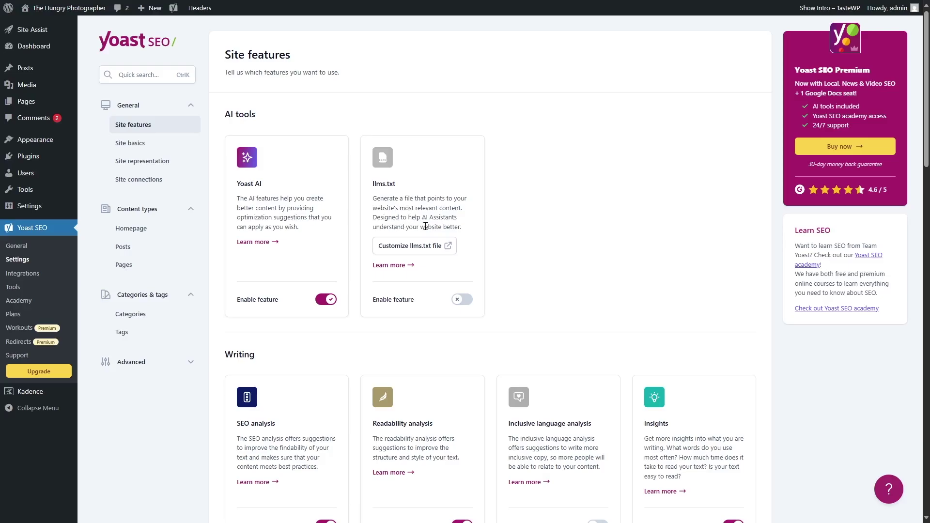
{"action": "left_click", "coordinate": [463, 299]}
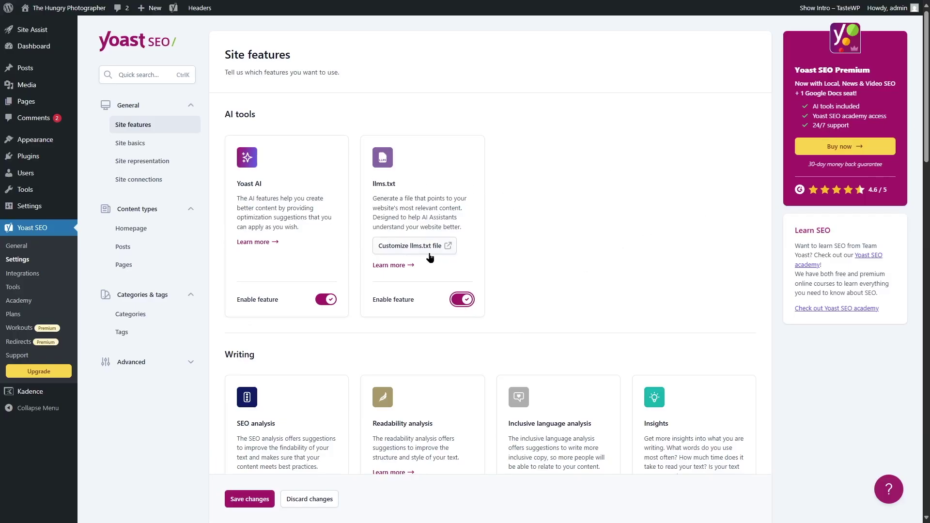
Review the writing, site structure and social sharing features available in Site features.
{"action": "scroll", "coordinate": [628, 208], "scroll_direction": "down", "scroll_amount": 3}
{"action": "scroll", "coordinate": [562, 126], "scroll_direction": "down", "scroll_amount": 2}
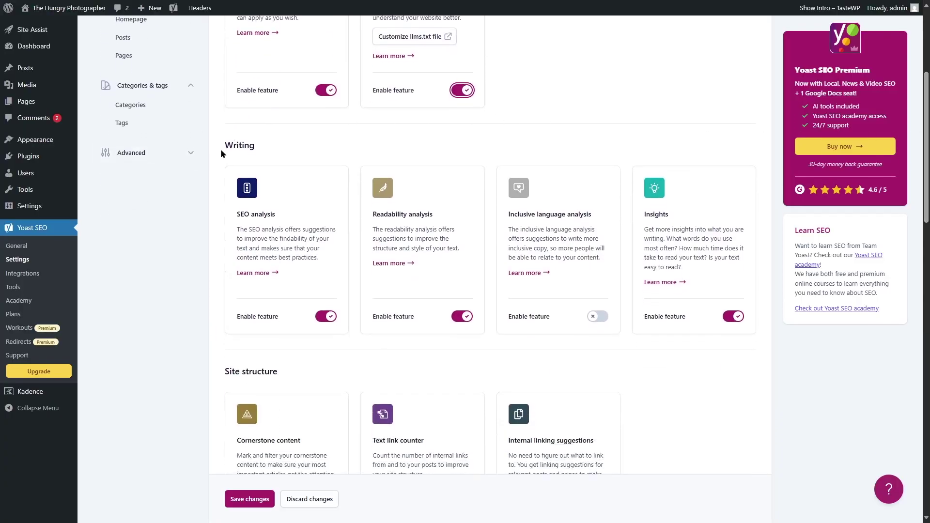
{"action": "scroll", "coordinate": [557, 242], "scroll_direction": "down", "scroll_amount": 6}
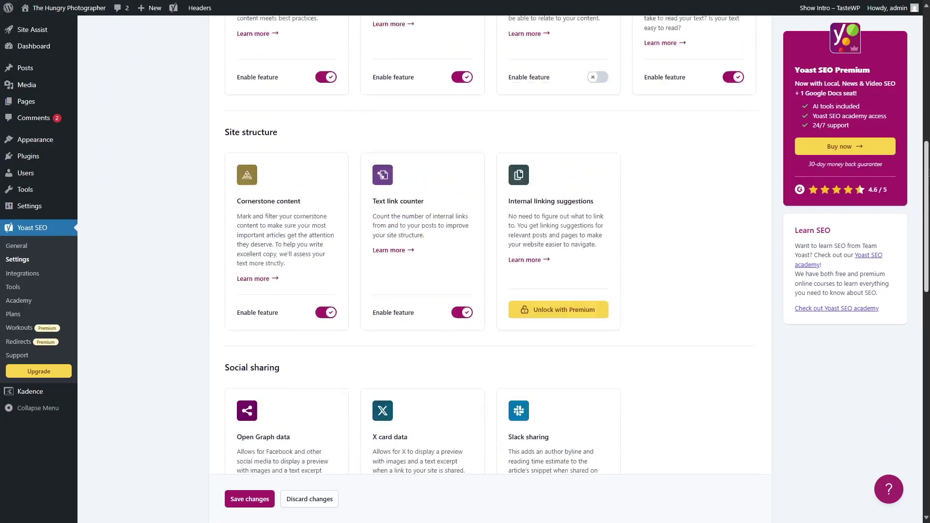
{"action": "scroll", "coordinate": [501, 123], "scroll_direction": "up", "scroll_amount": 5}
{"action": "left_click_drag", "start_coordinate": [926, 185], "coordinate": [927, 335]}
{"action": "scroll", "coordinate": [925, 260], "scroll_direction": "down", "scroll_amount": 2}
{"action": "scroll", "coordinate": [484, 261], "scroll_direction": "up", "scroll_amount": 10}
{"action": "scroll", "coordinate": [485, 262], "scroll_direction": "down", "scroll_amount": 14}
{"action": "scroll", "coordinate": [455, 360], "scroll_direction": "up", "scroll_amount": 15}
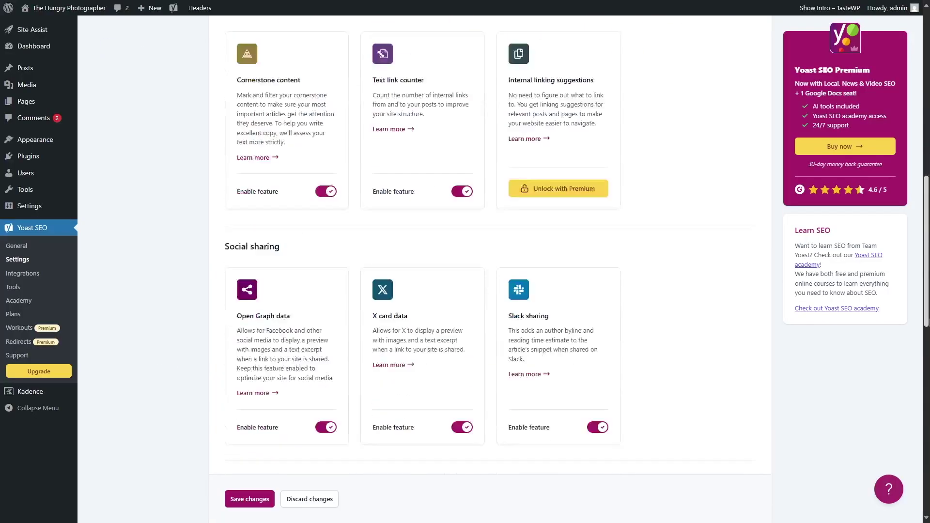
Enable the Inclusive language analysis writing feature and save the site features changes.
{"action": "scroll", "coordinate": [571, 246], "scroll_direction": "up", "scroll_amount": 4}
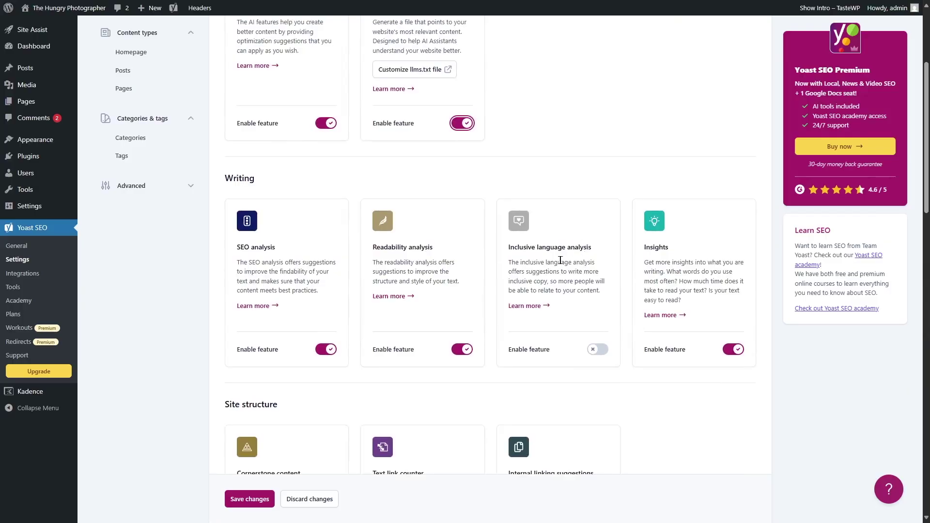
{"action": "left_click", "coordinate": [600, 355]}
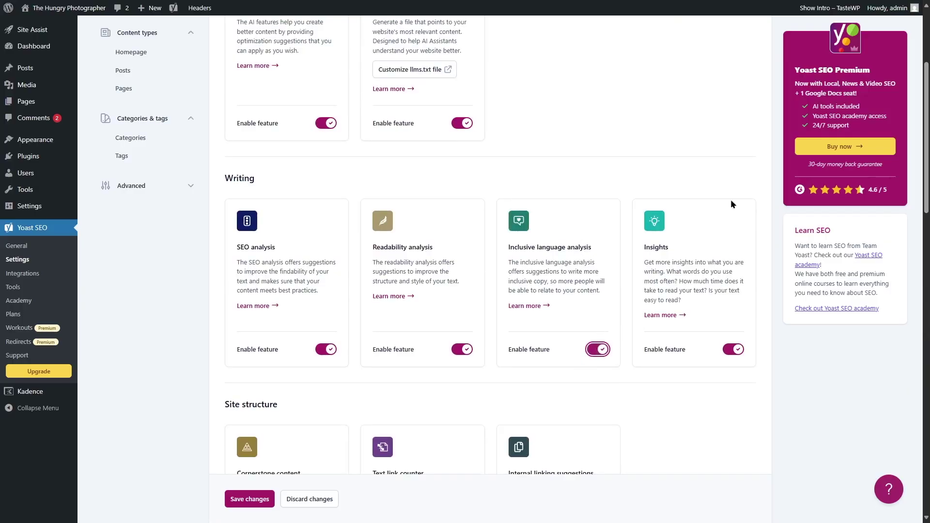
{"action": "mouse_move", "coordinate": [926, 175]}
{"action": "left_mouse_down"}
{"action": "mouse_move", "coordinate": [927, 154]}
{"action": "mouse_move", "coordinate": [929, 177]}
{"action": "left_mouse_up"}
{"action": "scroll", "coordinate": [321, 184], "scroll_direction": "down", "scroll_amount": 1}
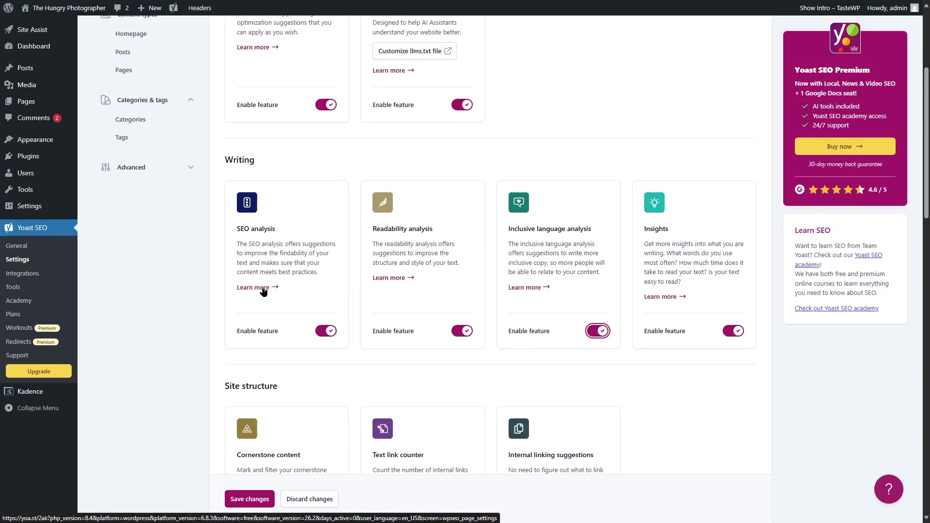
{"action": "scroll", "coordinate": [263, 291], "scroll_direction": "up", "scroll_amount": 3}
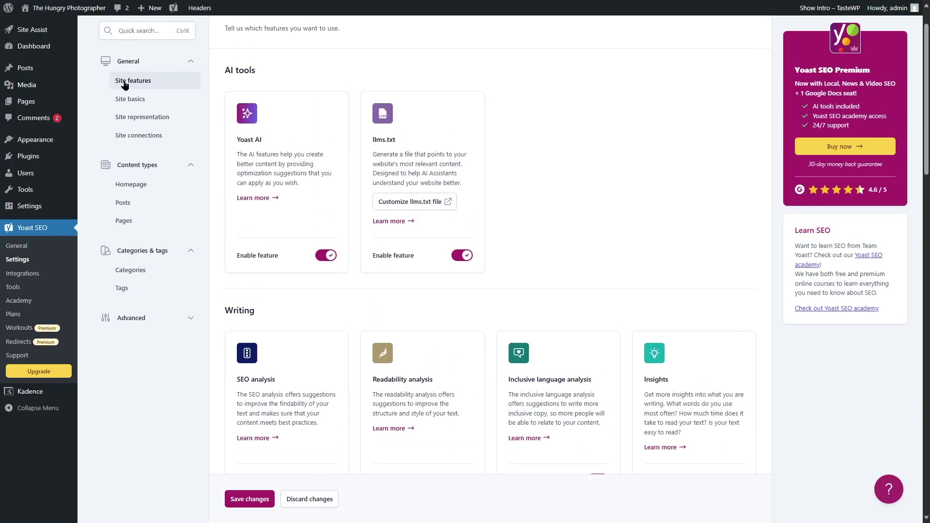
{"action": "scroll", "coordinate": [758, 126], "scroll_direction": "down", "scroll_amount": 8}
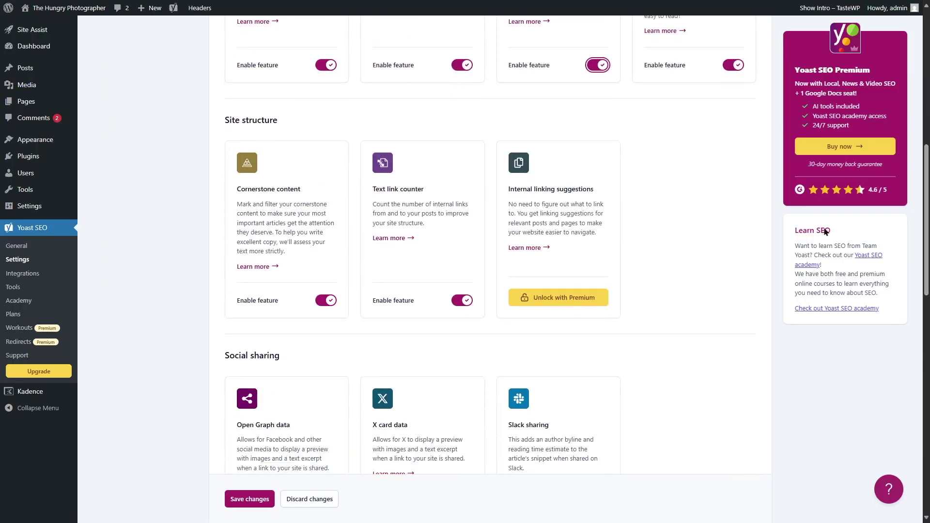
{"action": "scroll", "coordinate": [533, 295], "scroll_direction": "up", "scroll_amount": 1}
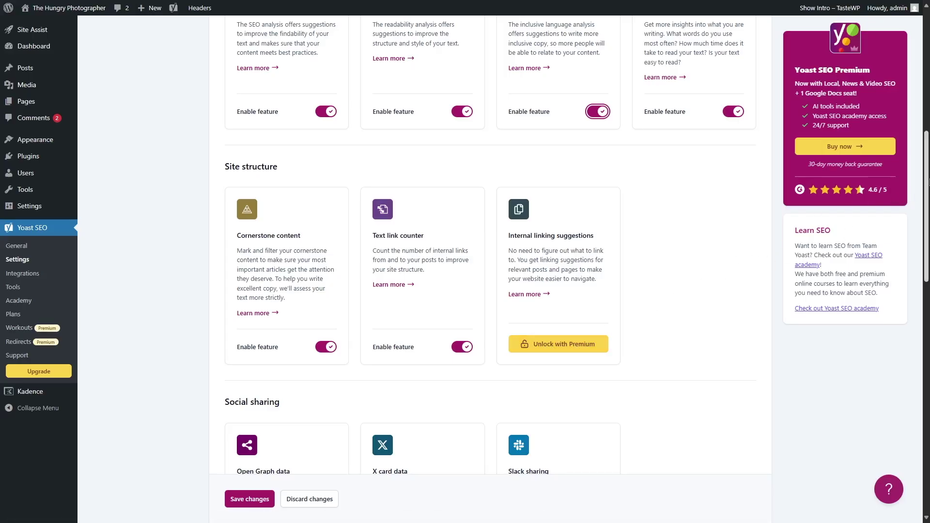
{"action": "left_click_drag", "start_coordinate": [927, 182], "coordinate": [926, 104]}
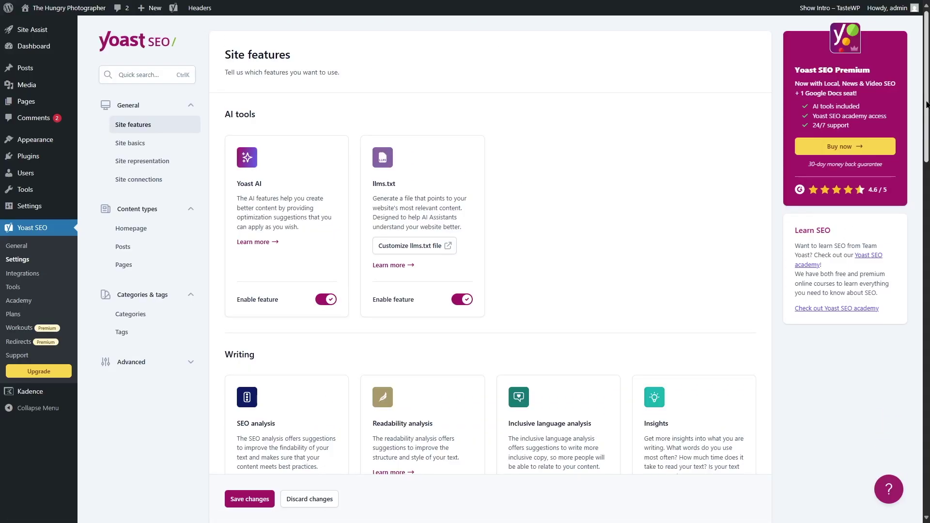
{"action": "left_click", "coordinate": [251, 500]}
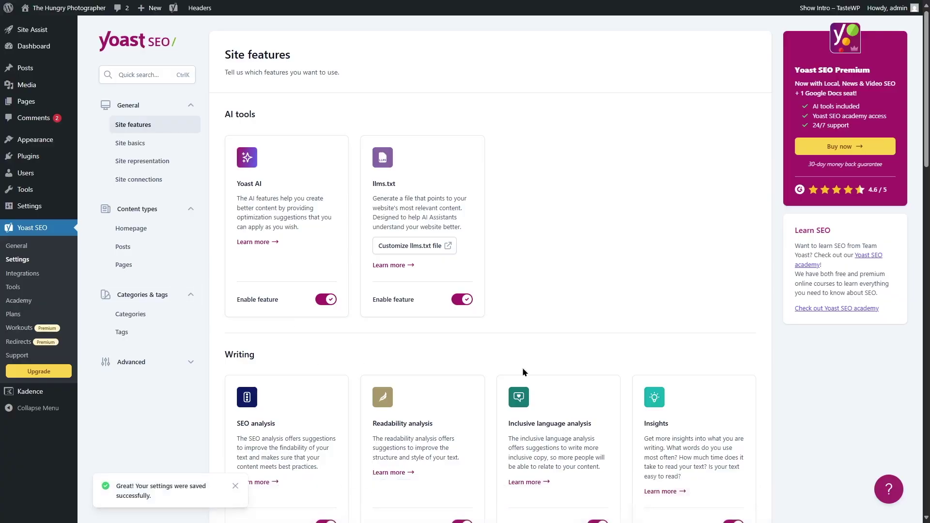
In the Site basics settings, set the alternate website name to "Foodie Photographer".
{"action": "left_click", "coordinate": [136, 146]}
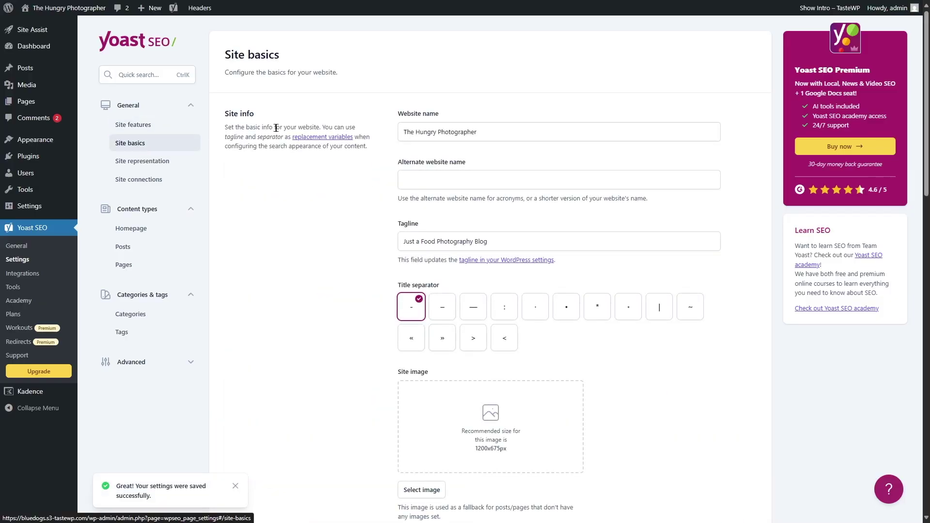
{"action": "scroll", "coordinate": [491, 276], "scroll_direction": "down", "scroll_amount": 15}
{"action": "scroll", "coordinate": [491, 276], "scroll_direction": "up", "scroll_amount": 15}
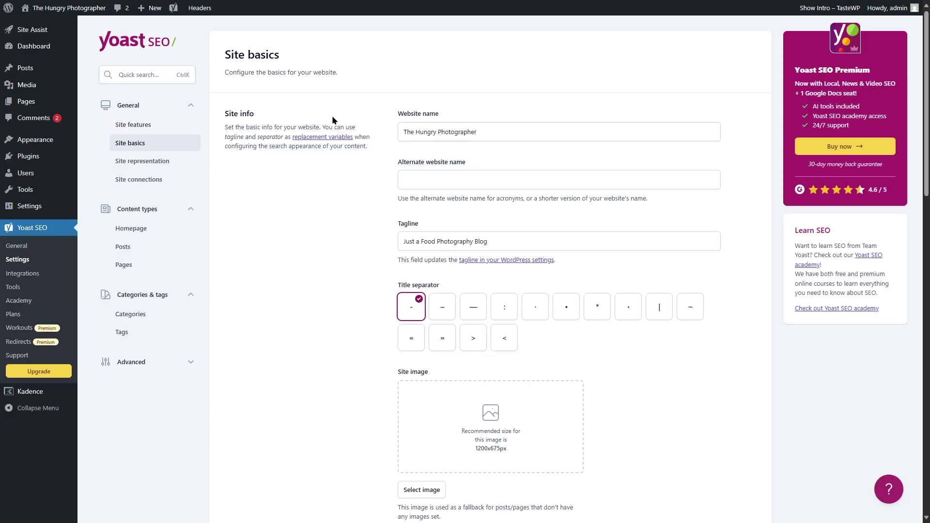
{"action": "triple_click", "coordinate": [524, 128]}
{"action": "left_click", "coordinate": [350, 170]}
{"action": "left_click", "coordinate": [423, 186]}
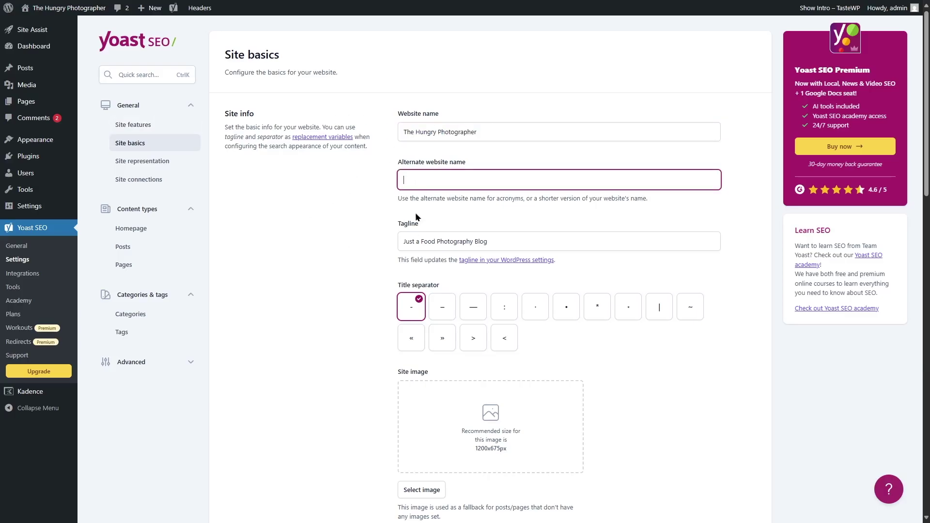
{"action": "type", "text": "Foodie Photographer"}
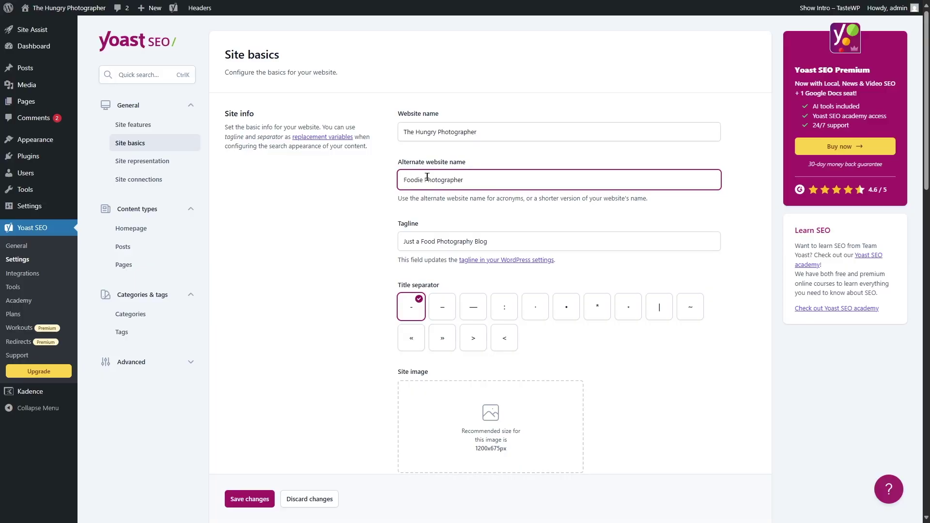
{"action": "left_click_drag", "start_coordinate": [476, 182], "coordinate": [362, 181]}
{"action": "left_click", "coordinate": [532, 216]}
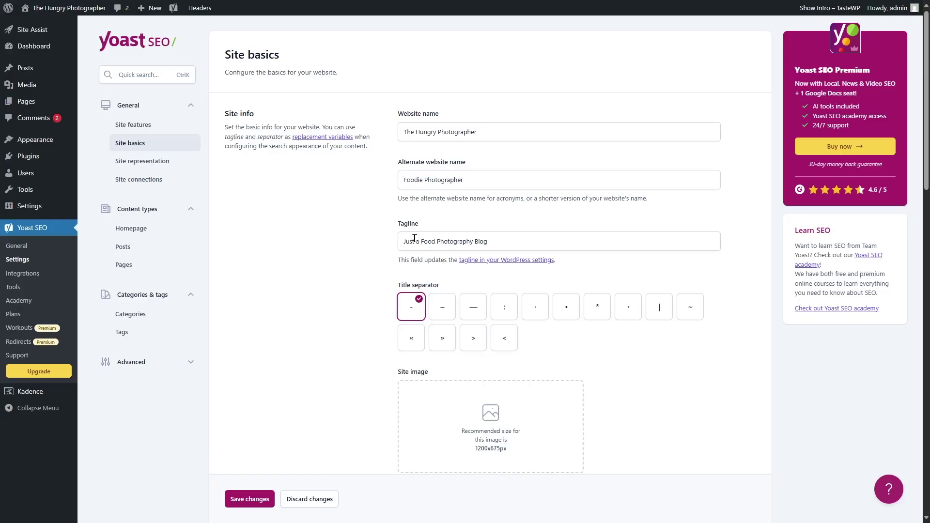
Check the tagline without editing it, and set the title separator to the vertical bar "|".
{"action": "left_click_drag", "start_coordinate": [507, 238], "coordinate": [403, 251]}
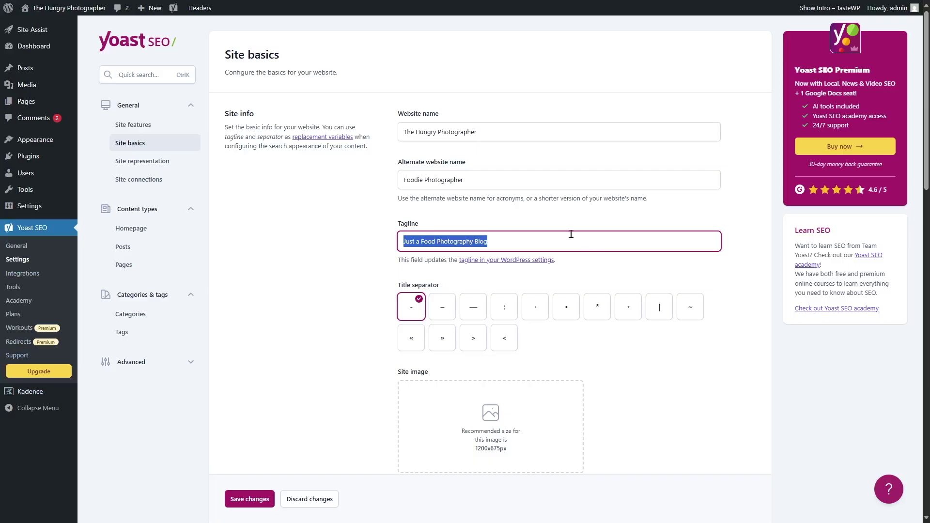
{"action": "left_click", "coordinate": [508, 240]}
{"action": "left_click_drag", "start_coordinate": [507, 241], "coordinate": [397, 248]}
{"action": "left_click", "coordinate": [391, 226]}
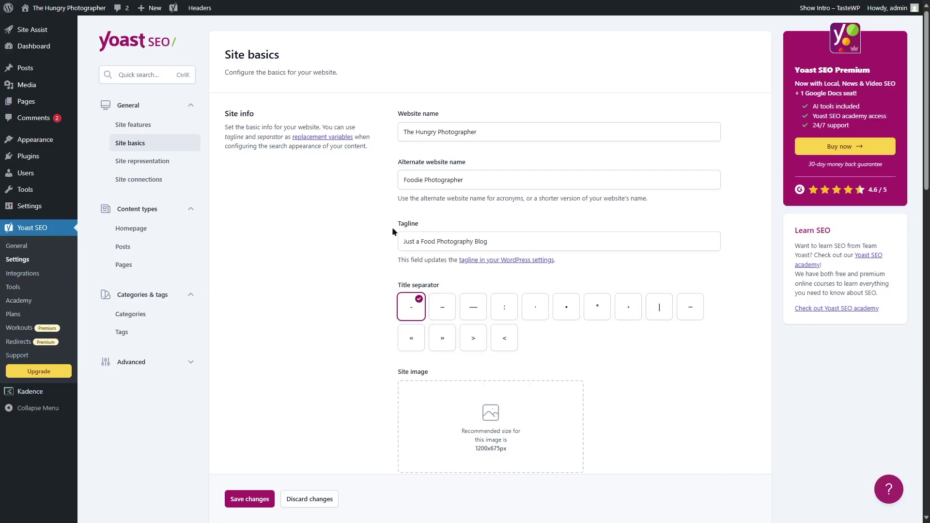
{"action": "scroll", "coordinate": [391, 227], "scroll_direction": "down", "scroll_amount": 3}
{"action": "scroll", "coordinate": [393, 170], "scroll_direction": "up", "scroll_amount": 3}
{"action": "left_click", "coordinate": [658, 310]}
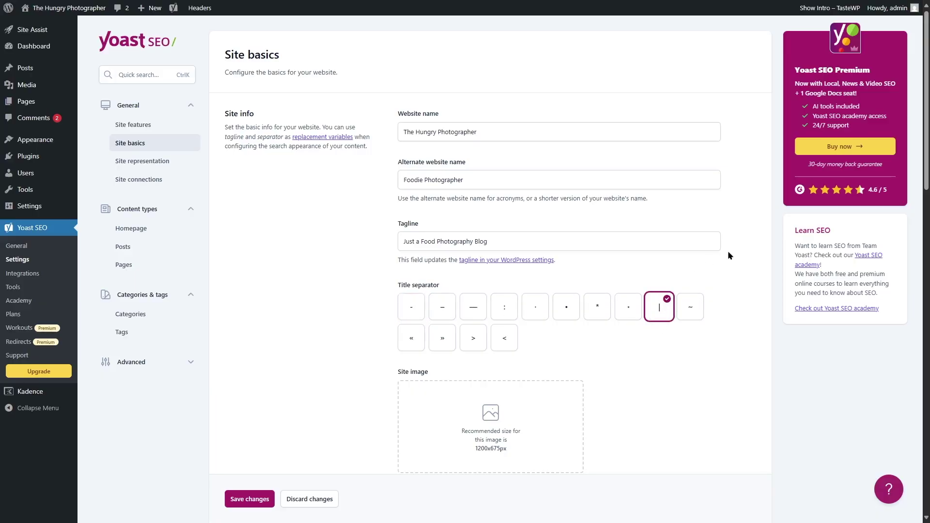
Set the site image to the 500 by 500 pixel logo Hungry-Photographer.jpg from the media library.
{"action": "scroll", "coordinate": [928, 104], "scroll_direction": "down", "scroll_amount": 3}
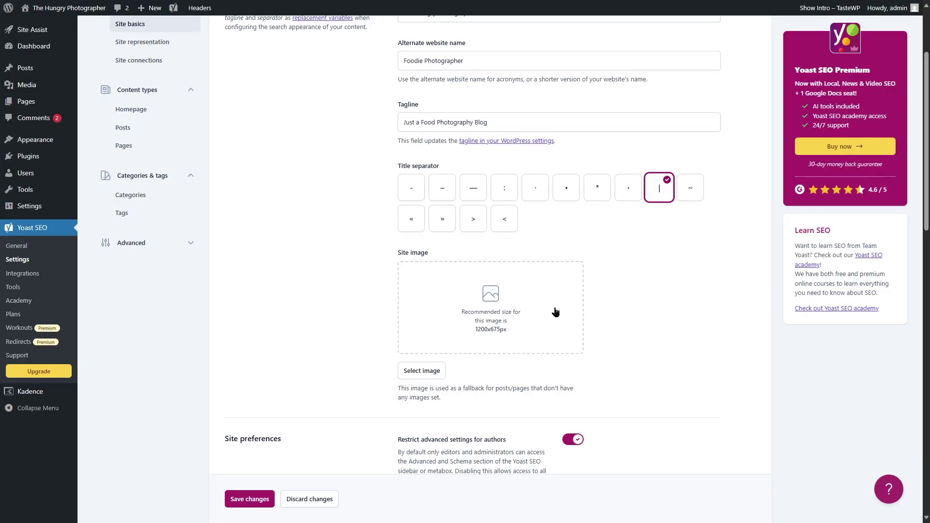
{"action": "left_click", "coordinate": [515, 313]}
{"action": "left_click", "coordinate": [92, 48]}
{"action": "left_click", "coordinate": [77, 128]}
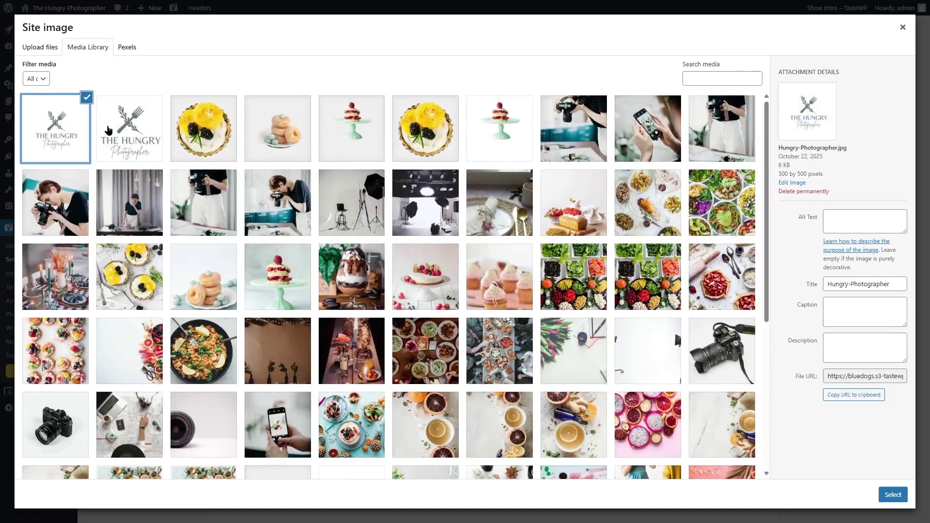
{"action": "left_click", "coordinate": [124, 134]}
{"action": "left_click", "coordinate": [50, 136]}
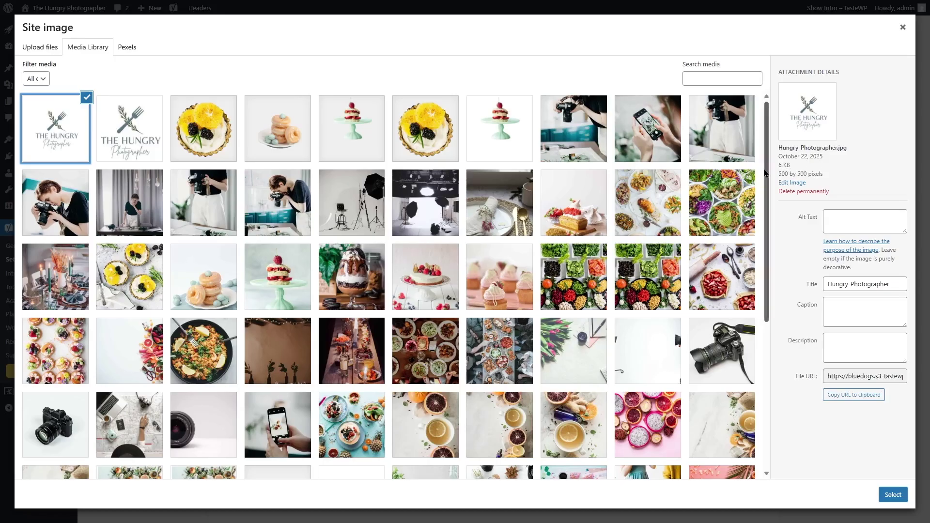
{"action": "left_click", "coordinate": [894, 495]}
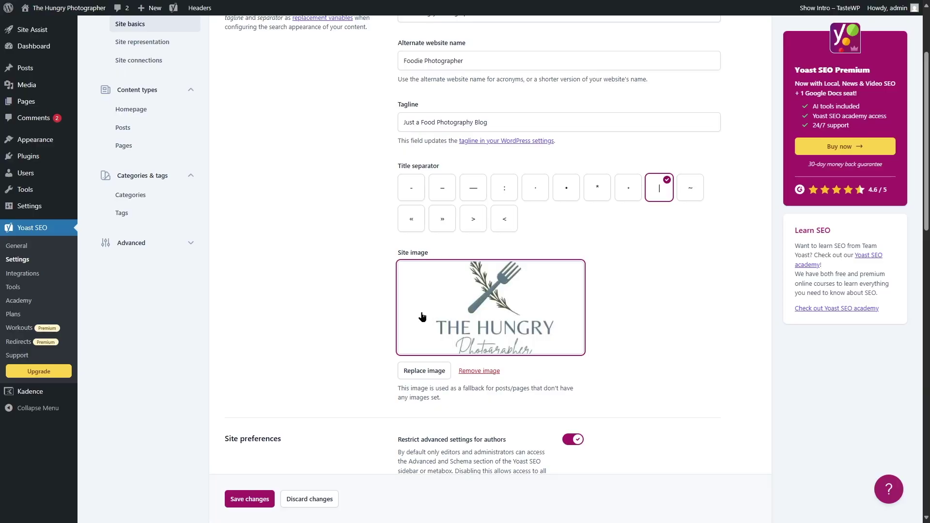
Review the site preferences and site policies in the Site basics settings, and save the changes.
{"action": "scroll", "coordinate": [421, 316], "scroll_direction": "down", "scroll_amount": 4}
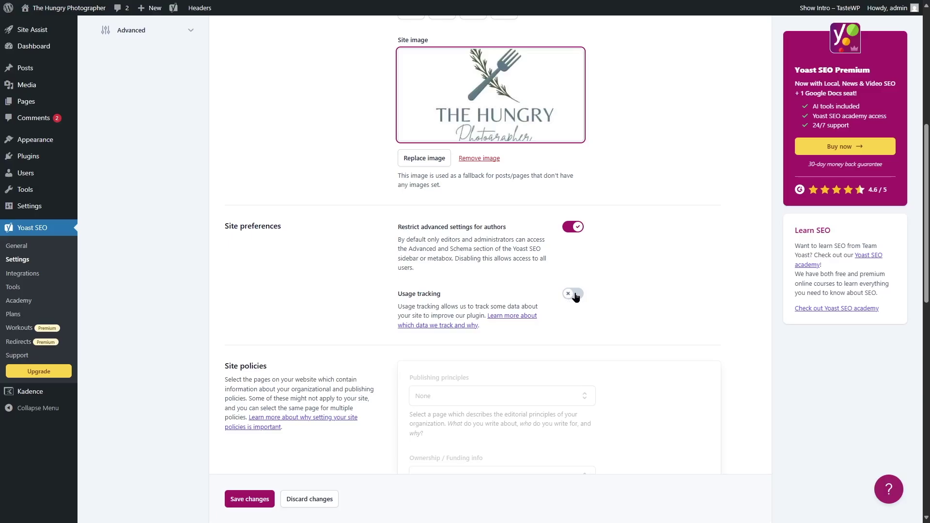
{"action": "scroll", "coordinate": [557, 416], "scroll_direction": "down", "scroll_amount": 5}
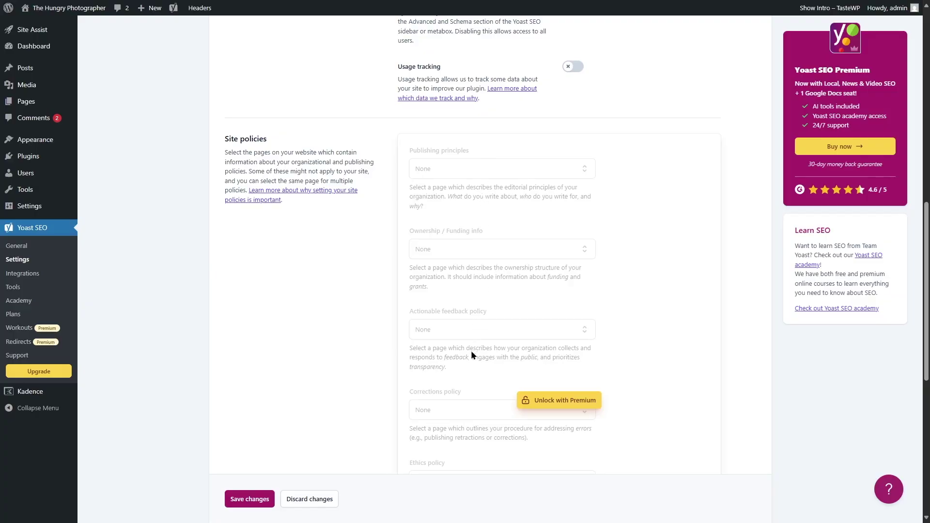
{"action": "scroll", "coordinate": [927, 310], "scroll_direction": "down", "scroll_amount": 2}
{"action": "scroll", "coordinate": [928, 310], "scroll_direction": "down", "scroll_amount": 1}
{"action": "scroll", "coordinate": [587, 310], "scroll_direction": "up", "scroll_amount": 1}
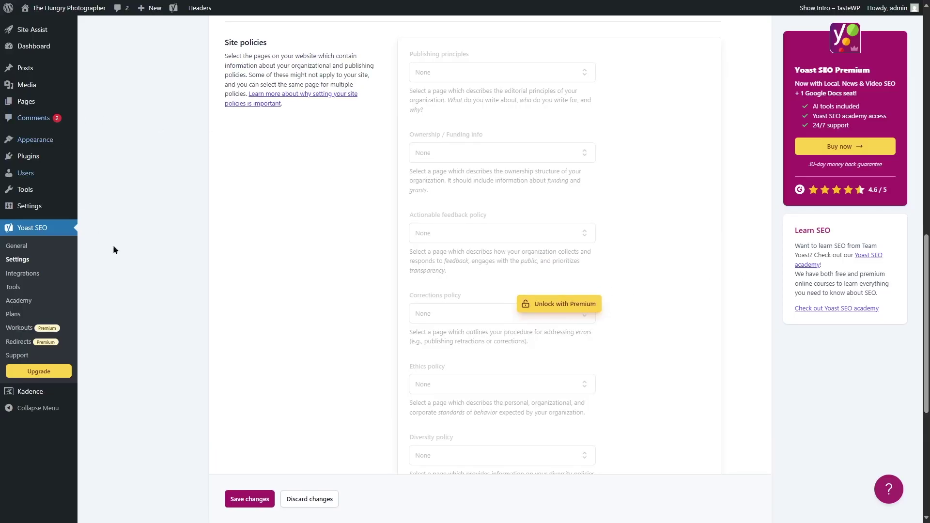
{"action": "scroll", "coordinate": [422, 290], "scroll_direction": "down", "scroll_amount": 5}
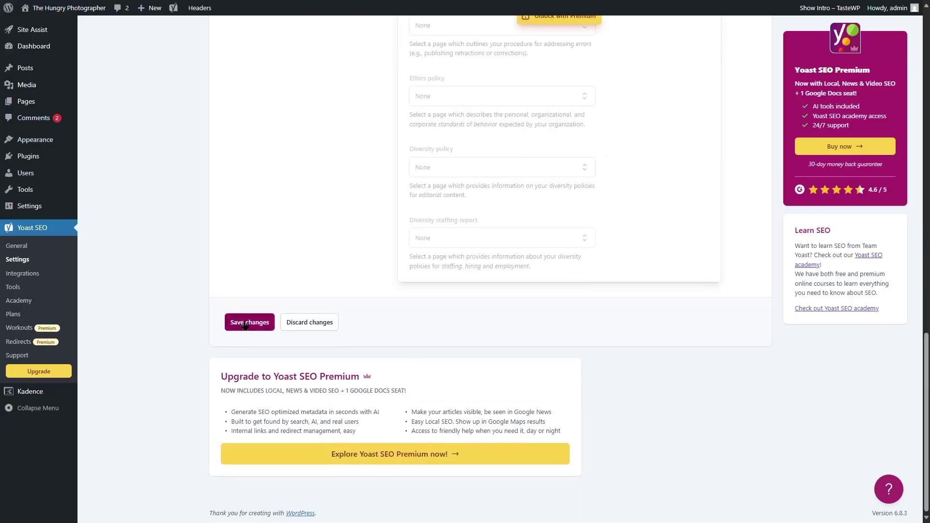
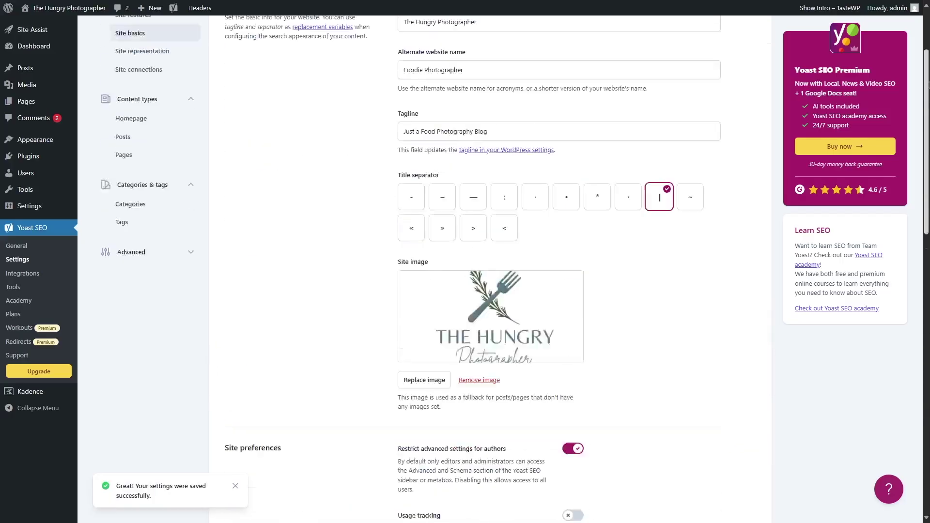
Check the organization/person choice and the personal info in the Site representation settings.
{"action": "left_click", "coordinate": [160, 162]}
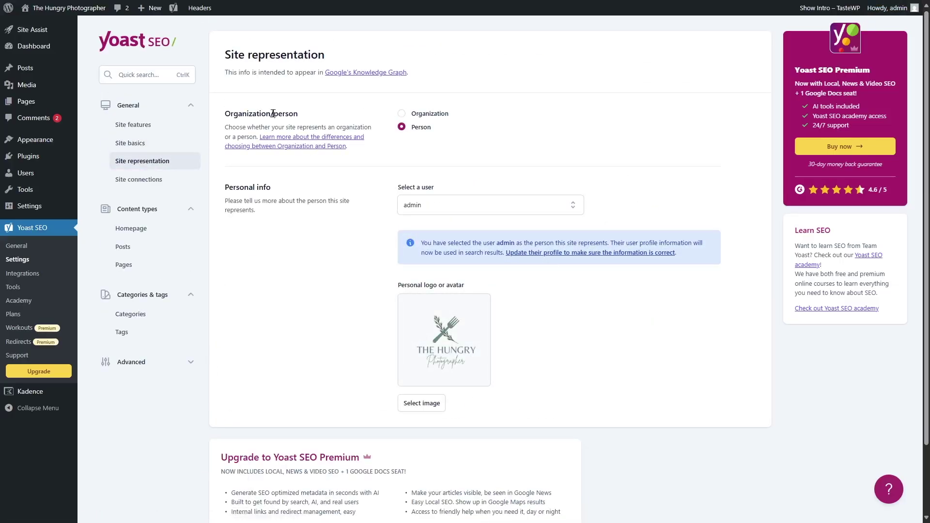
{"action": "scroll", "coordinate": [751, 194], "scroll_direction": "down", "scroll_amount": 2}
{"action": "scroll", "coordinate": [726, 85], "scroll_direction": "up", "scroll_amount": 2}
{"action": "scroll", "coordinate": [618, 374], "scroll_direction": "down", "scroll_amount": 2}
{"action": "scroll", "coordinate": [385, 147], "scroll_direction": "up", "scroll_amount": 2}
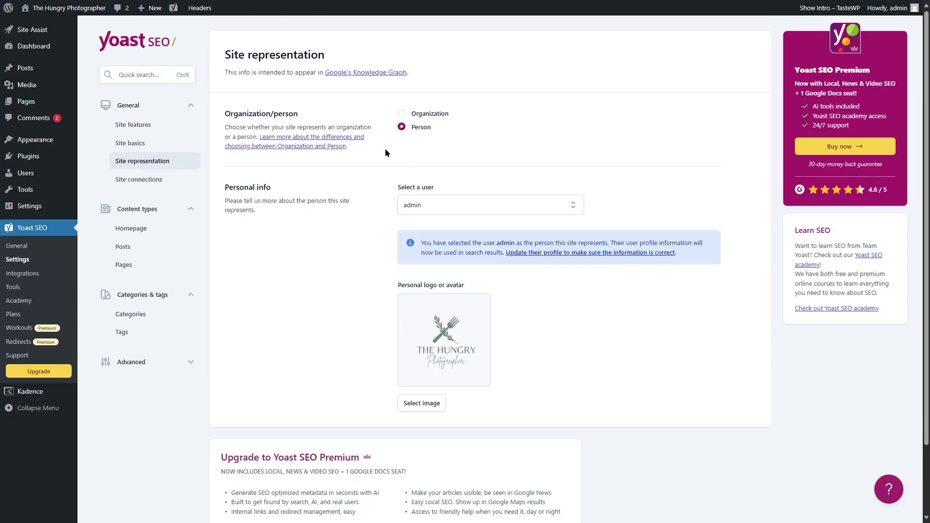
Examine the Site connections settings and their verification code fields for Ahrefs, Baidu, Bing, Google, Pinterest and Yandex.
{"action": "left_click", "coordinate": [134, 188]}
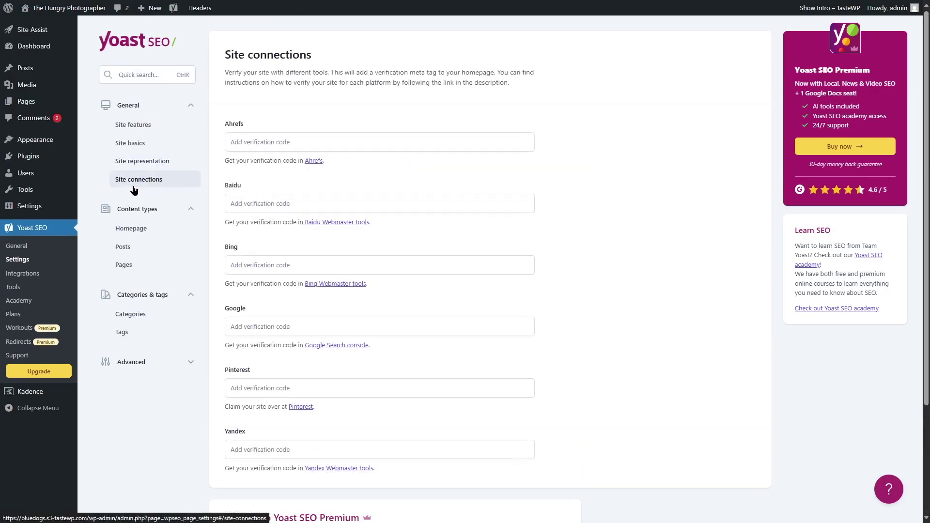
{"action": "scroll", "coordinate": [161, 191], "scroll_direction": "down", "scroll_amount": 3}
{"action": "scroll", "coordinate": [246, 119], "scroll_direction": "up", "scroll_amount": 3}
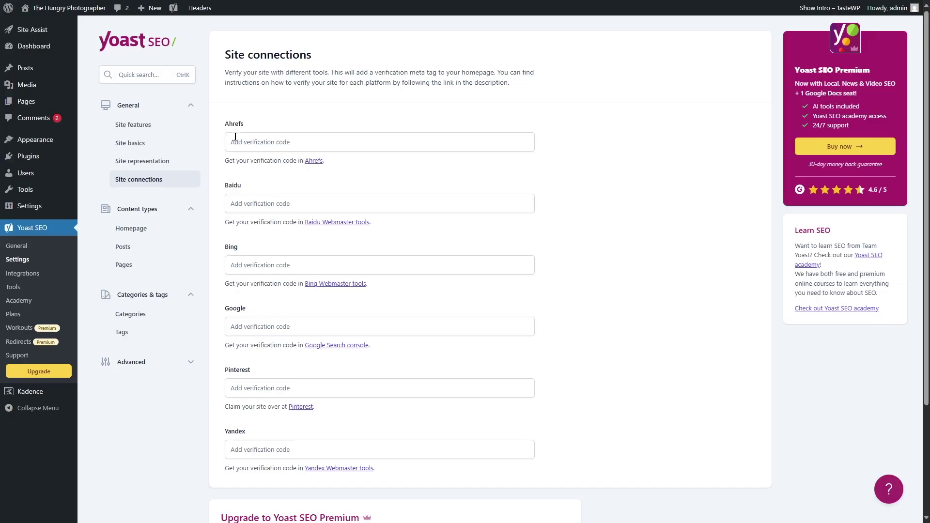
{"action": "left_click", "coordinate": [353, 141]}
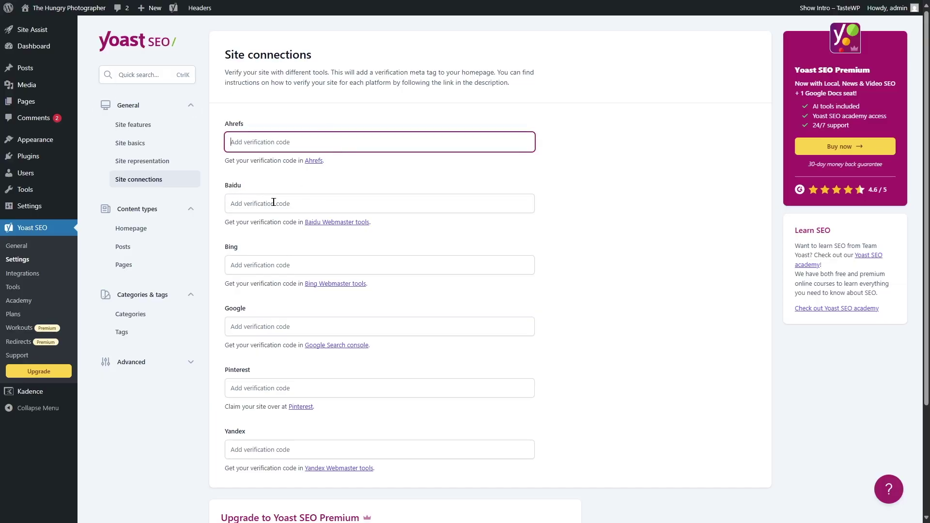
{"action": "left_click", "coordinate": [266, 267]}
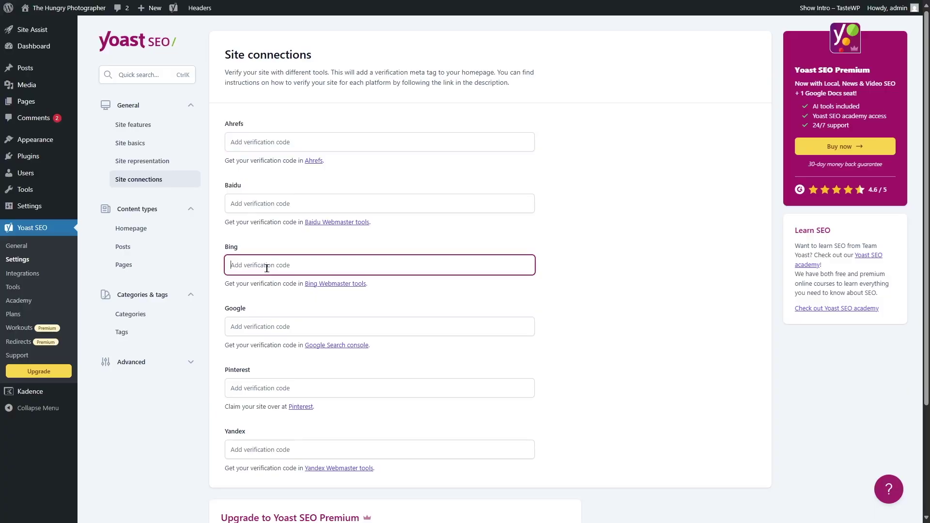
{"action": "left_click", "coordinate": [265, 328]}
{"action": "left_click", "coordinate": [267, 387]}
{"action": "left_click", "coordinate": [267, 453]}
{"action": "left_click", "coordinate": [607, 388]}
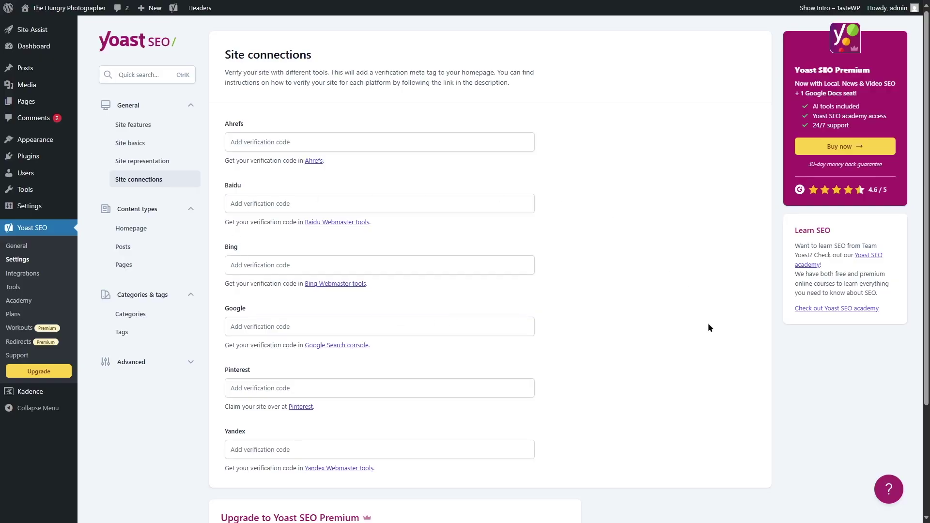
{"action": "scroll", "coordinate": [550, 457], "scroll_direction": "down", "scroll_amount": 2}
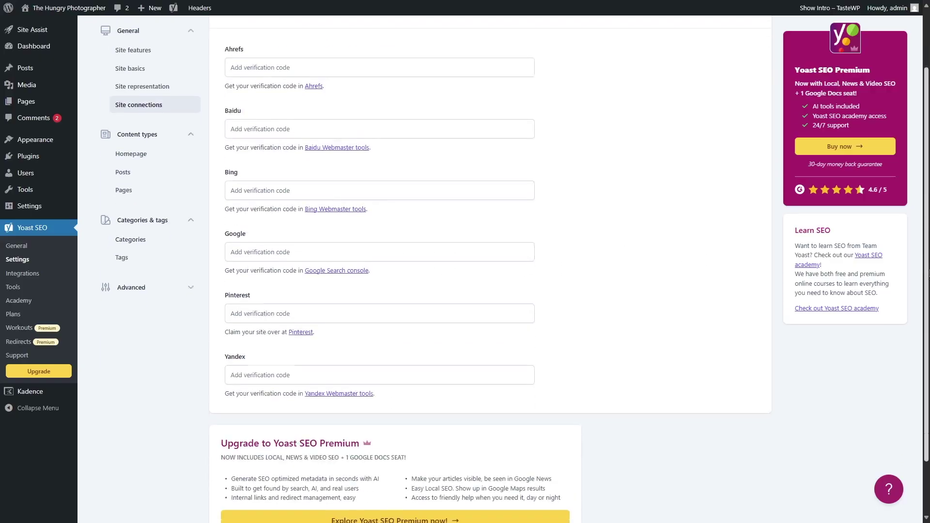
{"action": "scroll", "coordinate": [410, 349], "scroll_direction": "up", "scroll_amount": 2}
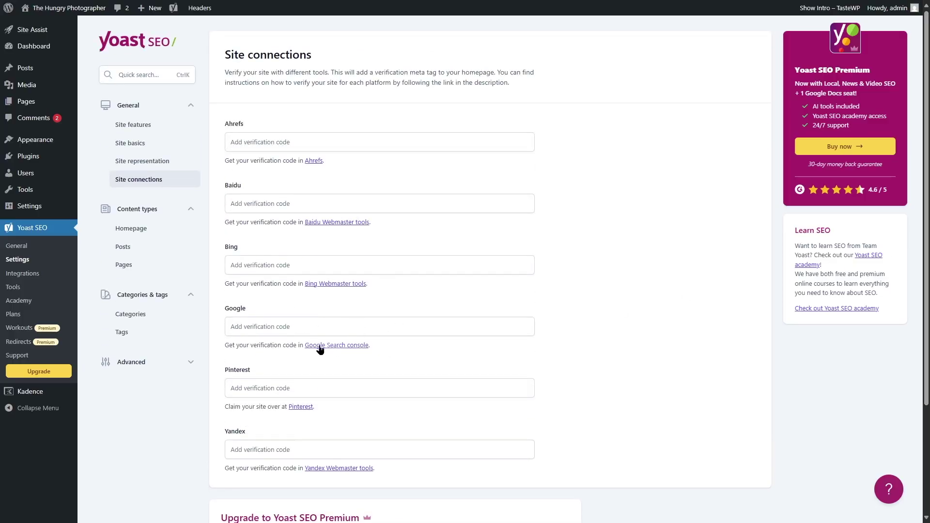
{"action": "left_click", "coordinate": [342, 348]}
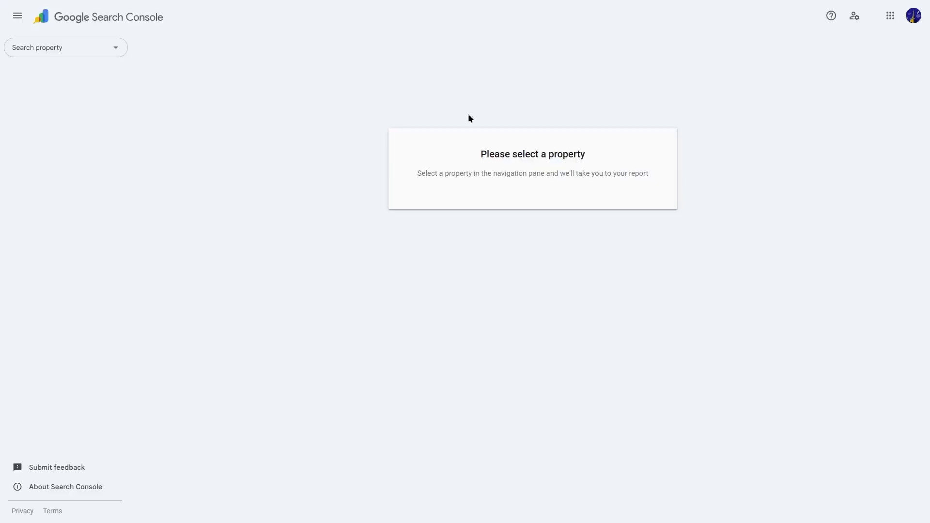
{"action": "left_click", "coordinate": [115, 50]}
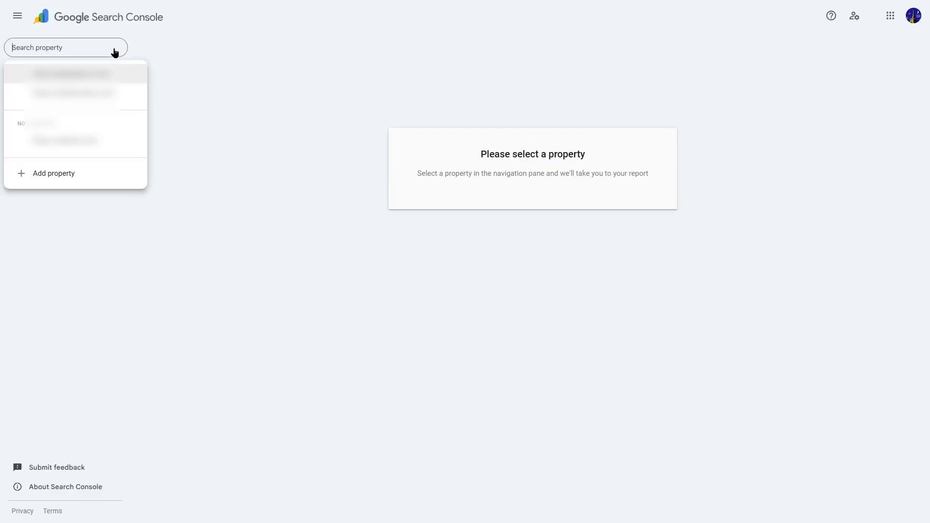
{"action": "left_click", "coordinate": [39, 181]}
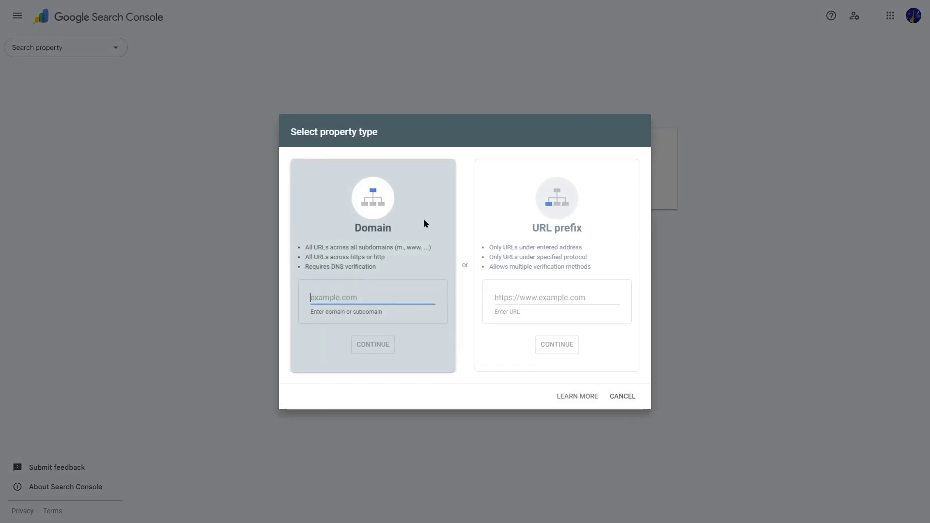
{"action": "left_click", "coordinate": [582, 227]}
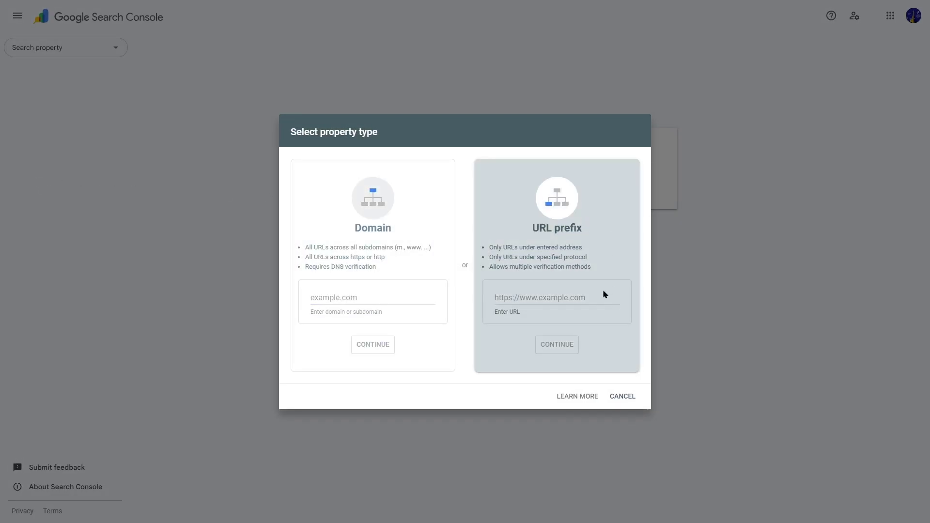
{"action": "left_click", "coordinate": [533, 298]}
{"action": "type", "text": "https://bluedogs.s3-tastewp.com/"}
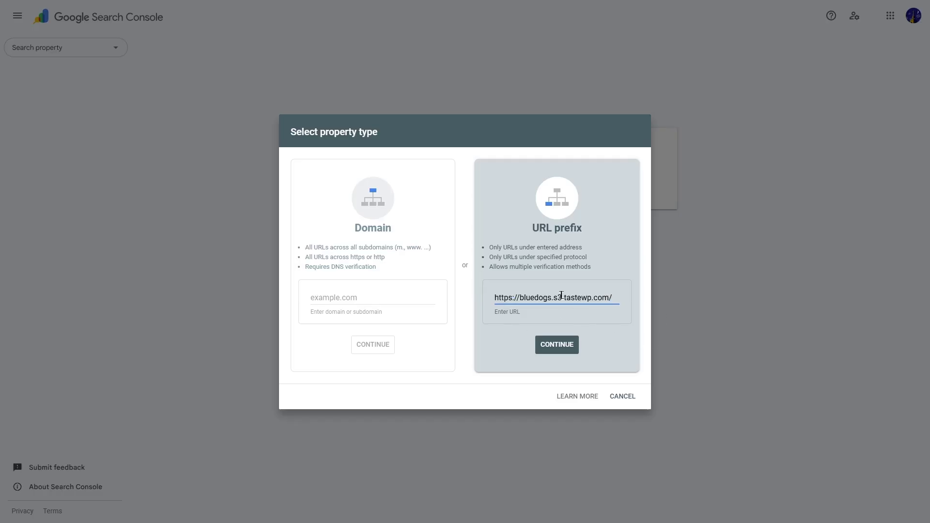
{"action": "left_click", "coordinate": [556, 344]}
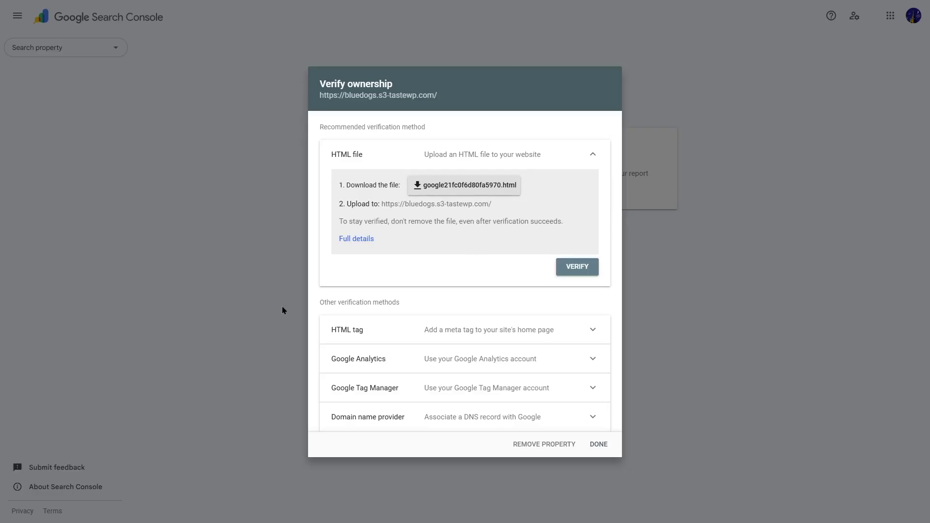
{"action": "left_click", "coordinate": [591, 330]}
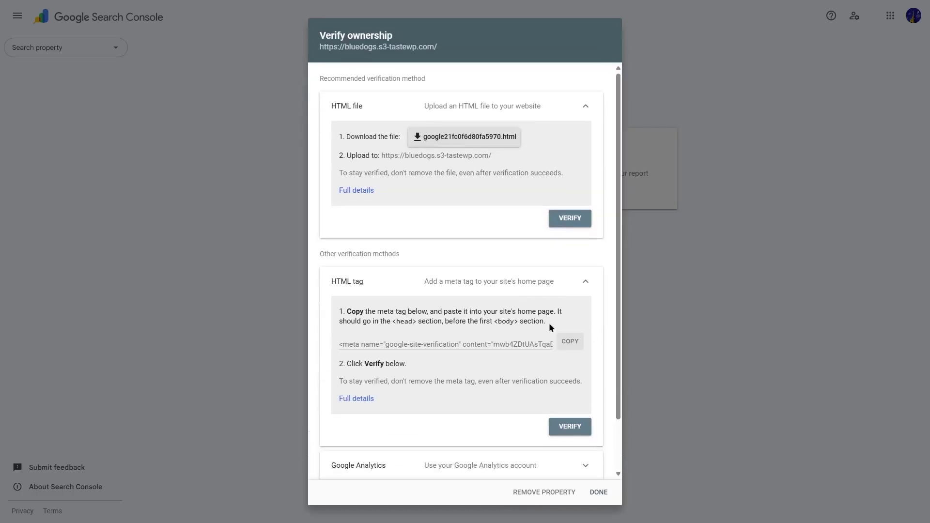
{"action": "left_click", "coordinate": [562, 347]}
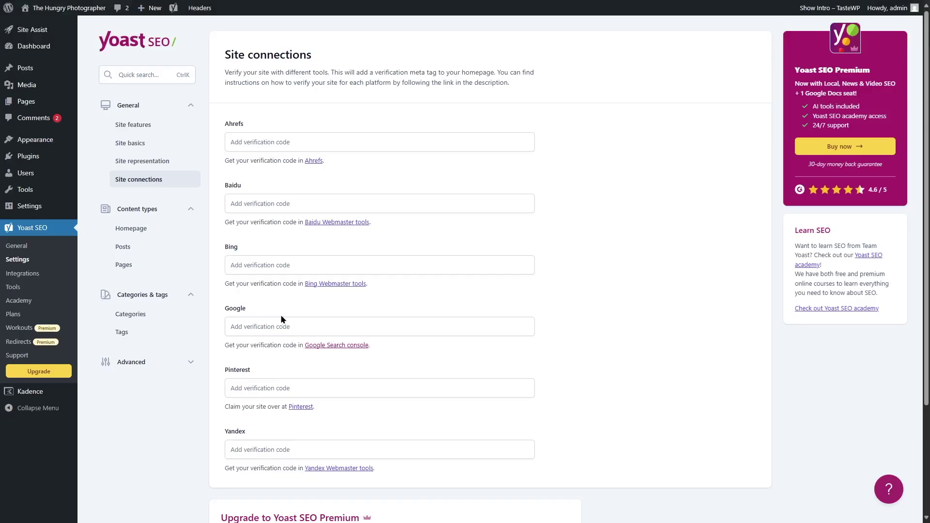
Back in Yoast SEO, save the copied verification code as the Google site connection, and verify the property's ownership by HTML tag in Search Console.
{"action": "left_click", "coordinate": [269, 325]}
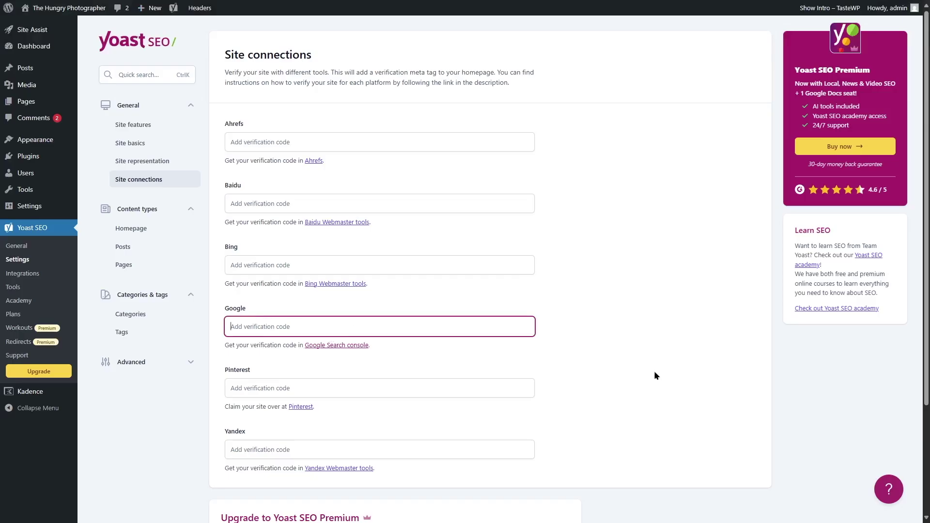
{"action": "key", "text": "ctrl+v"}
{"action": "left_click", "coordinate": [254, 499]}
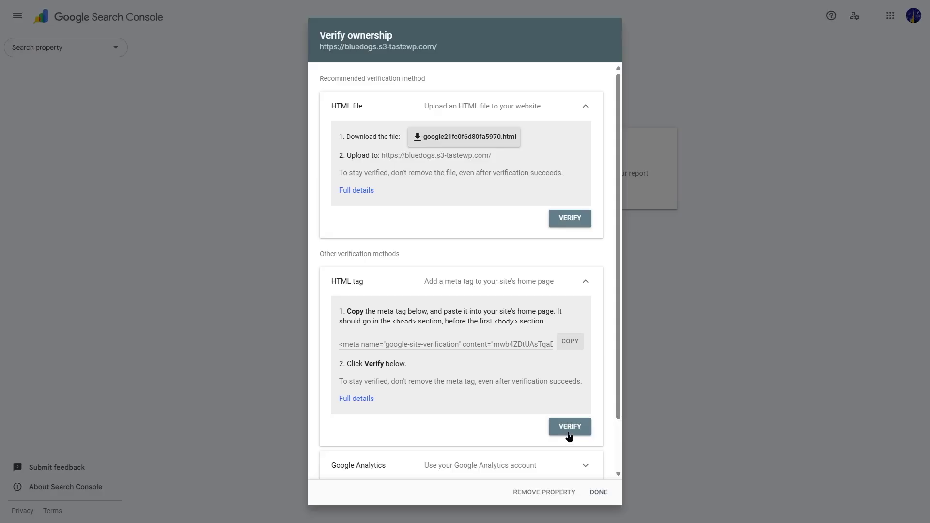
{"action": "left_click", "coordinate": [572, 438]}
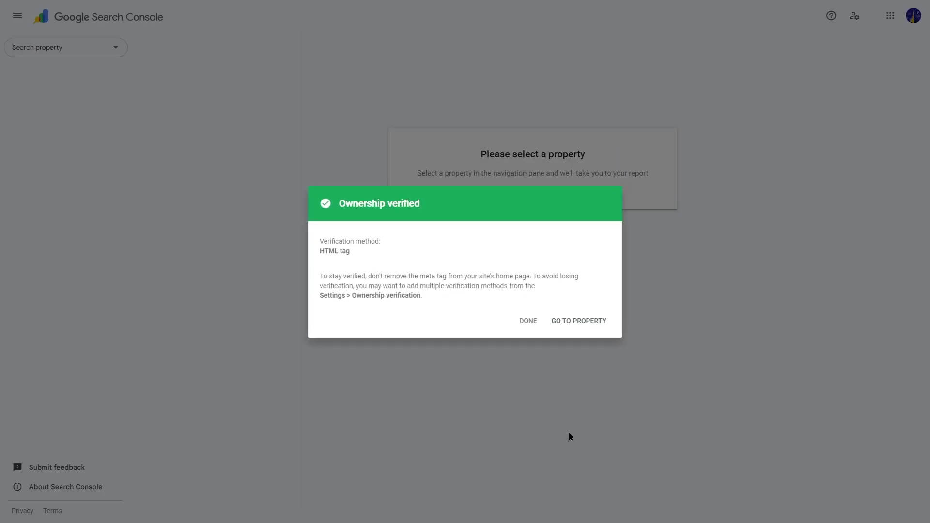
{"action": "left_click", "coordinate": [528, 322]}
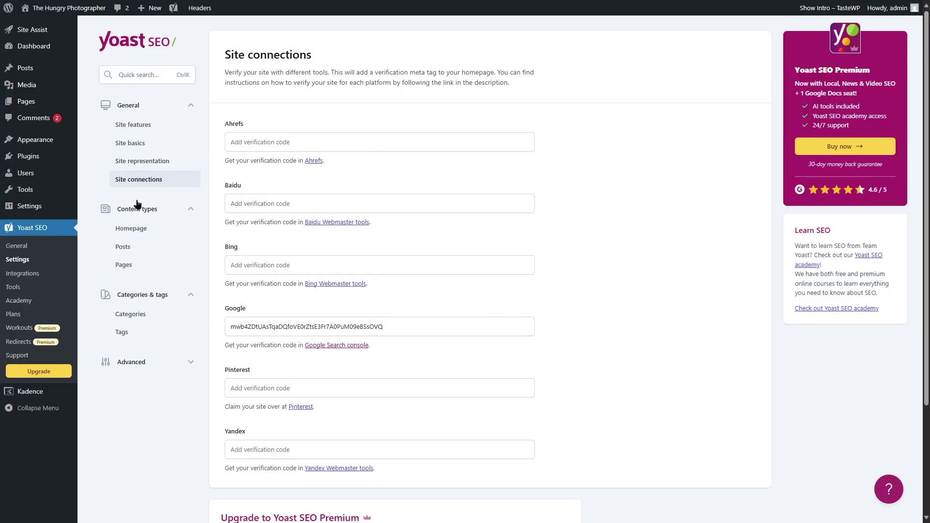
In Yoast SEO, review the Homepage content type settings and the Posts search and social media appearance settings.
{"action": "left_click", "coordinate": [133, 231]}
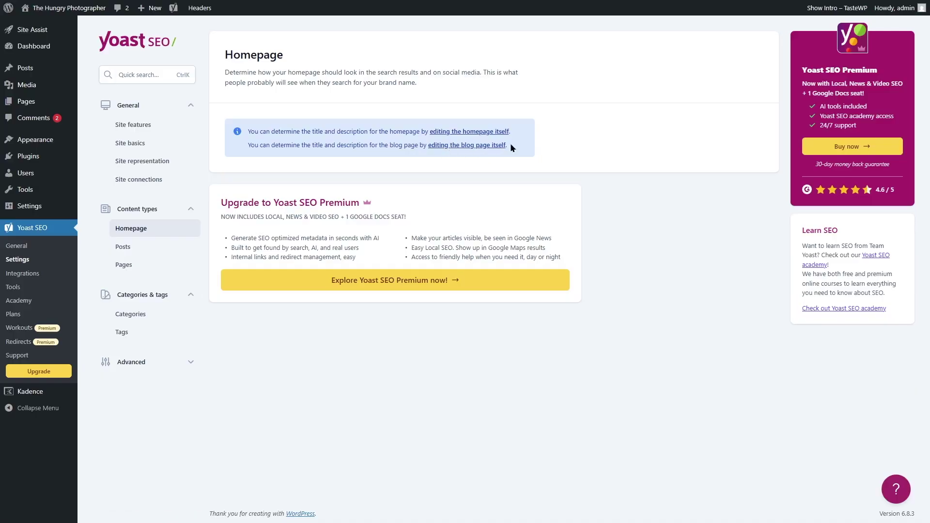
{"action": "left_click", "coordinate": [151, 244]}
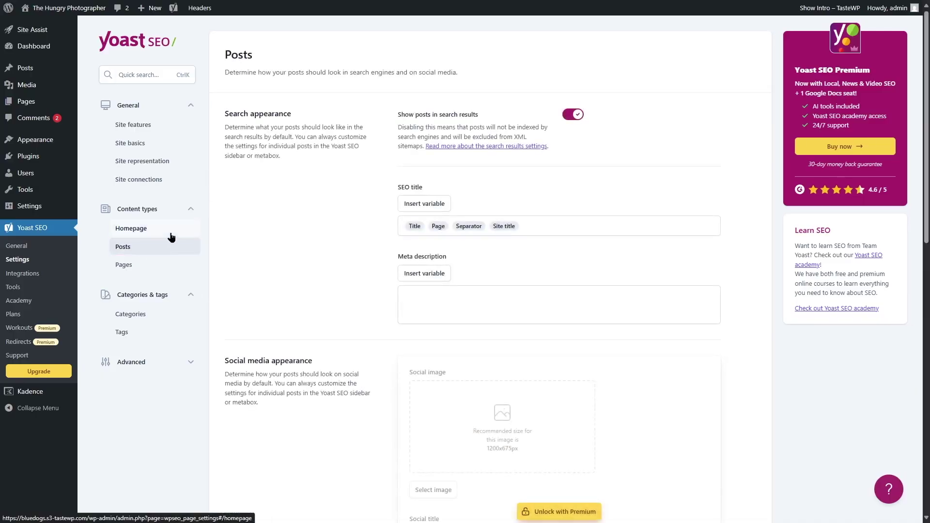
{"action": "scroll", "coordinate": [237, 194], "scroll_direction": "down", "scroll_amount": 5}
{"action": "scroll", "coordinate": [387, 207], "scroll_direction": "up", "scroll_amount": 5}
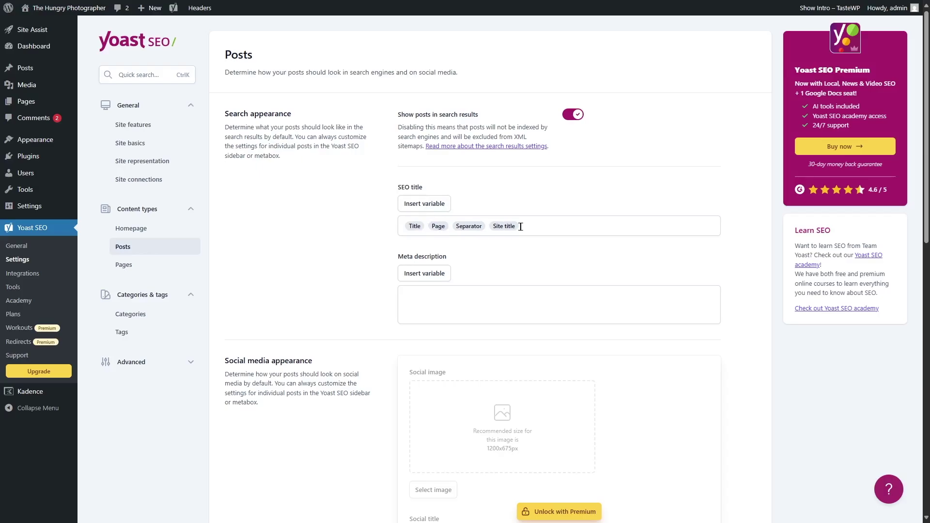
Remove the Page variable from the Posts SEO title, keeping Title, Separator and Site title.
{"action": "left_click_drag", "start_coordinate": [521, 227], "coordinate": [357, 226]}
{"action": "left_click", "coordinate": [333, 248]}
{"action": "left_click", "coordinate": [426, 226]}
{"action": "key", "text": "Delete"}
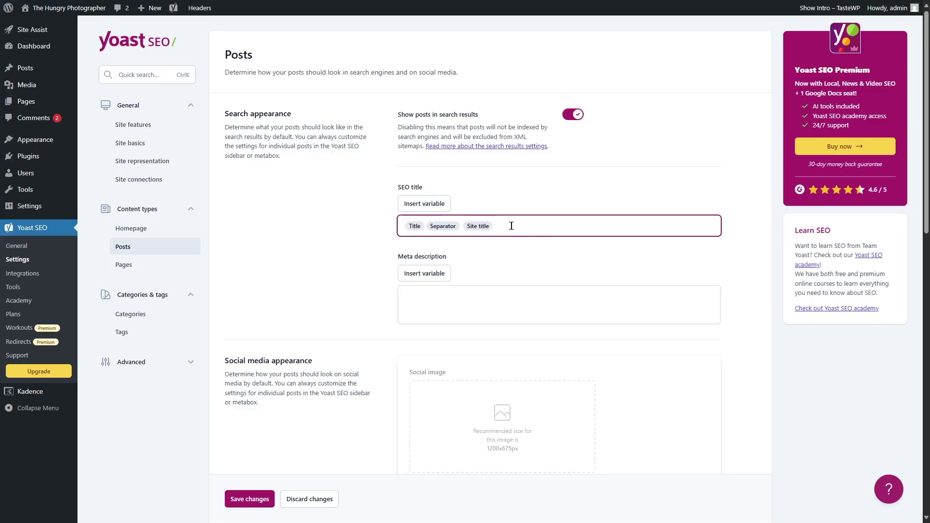
Check which variables can be inserted into the Posts SEO title without adding one.
{"action": "left_click", "coordinate": [428, 203]}
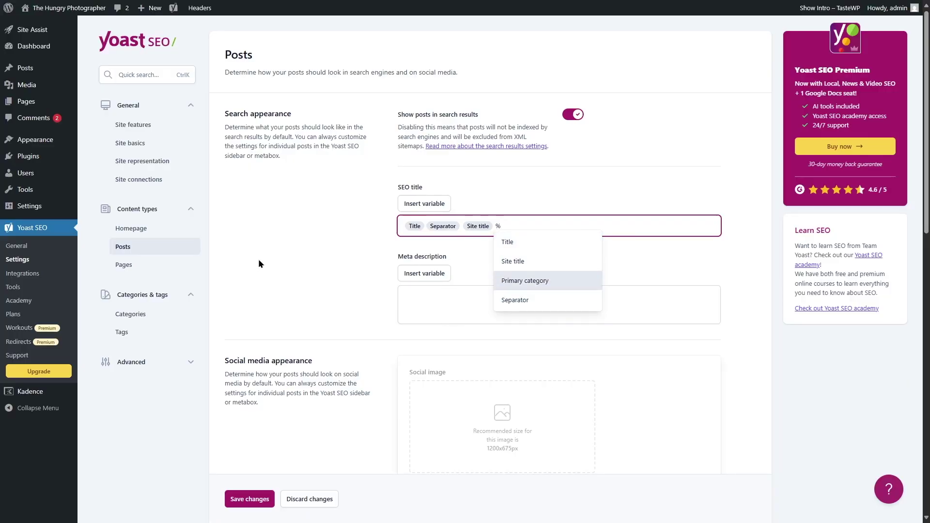
{"action": "left_click", "coordinate": [376, 225]}
{"action": "left_click", "coordinate": [531, 228]}
{"action": "key", "text": "BackSpace"}
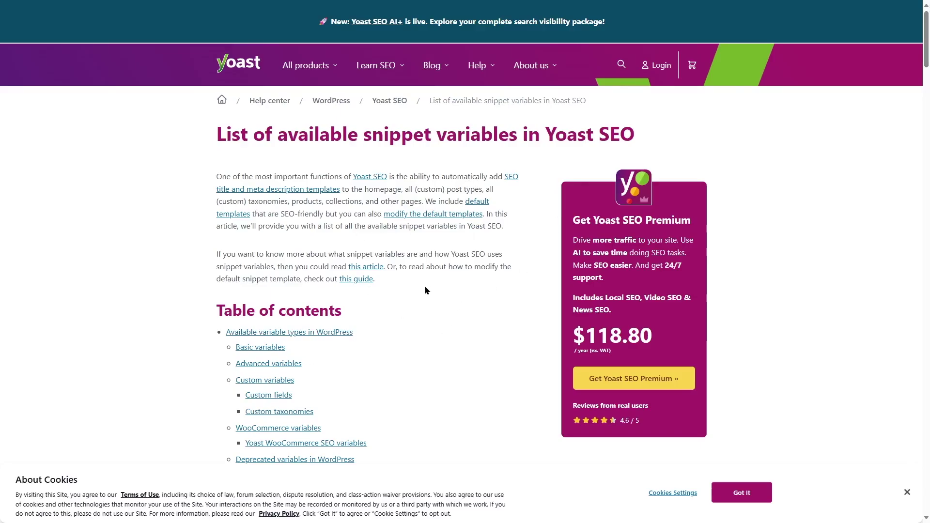
Examine the Basic variables table in Yoast's help article listing the available snippet variables.
{"action": "scroll", "coordinate": [425, 288], "scroll_direction": "down", "scroll_amount": 8}
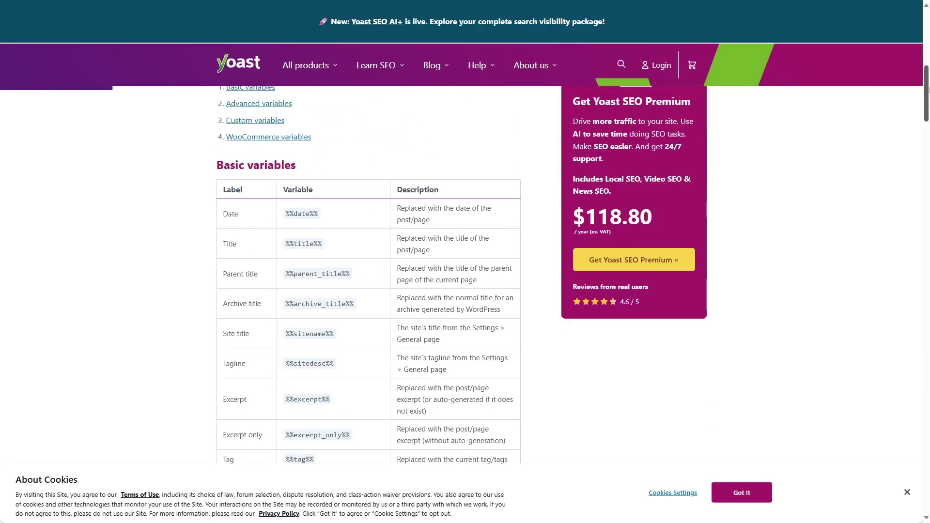
{"action": "scroll", "coordinate": [360, 149], "scroll_direction": "down", "scroll_amount": 2}
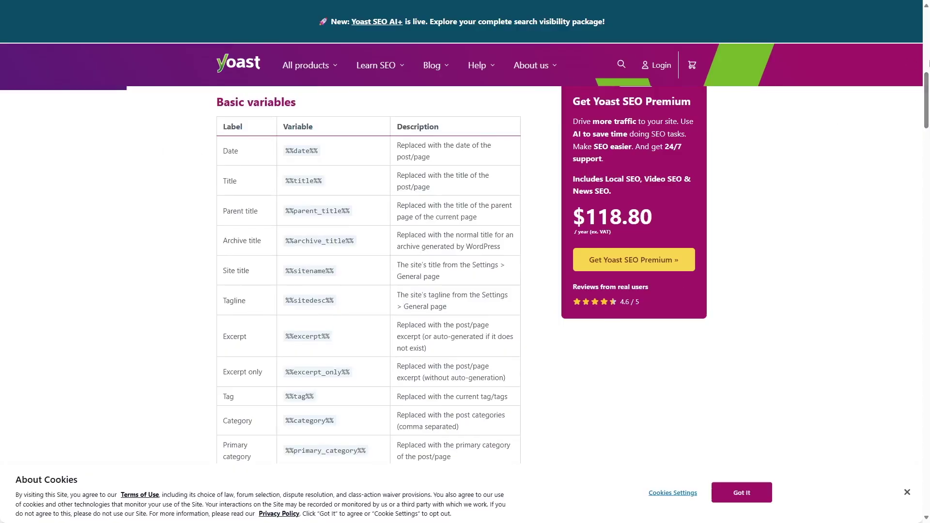
{"action": "scroll", "coordinate": [369, 271], "scroll_direction": "up", "scroll_amount": 2}
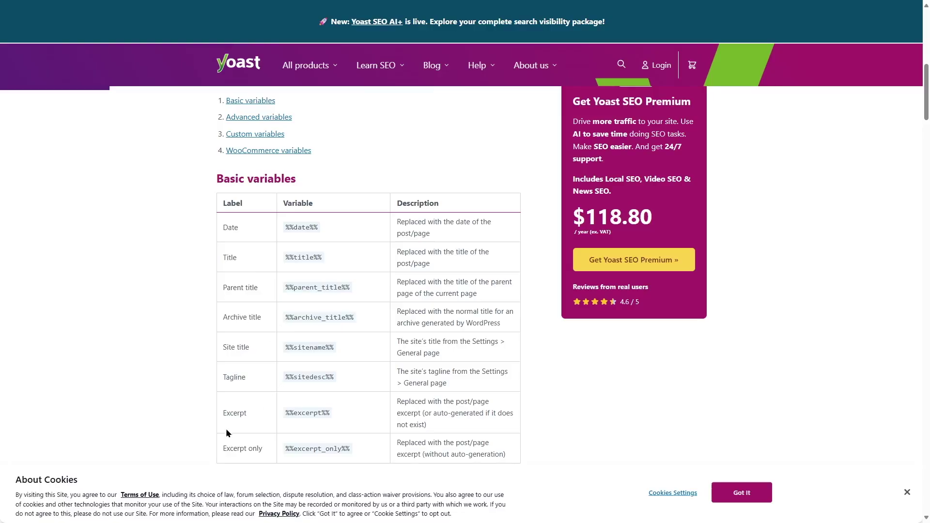
Look up the Current year variable in the help article and use it in place of Site title in the Posts SEO title.
{"action": "scroll", "coordinate": [573, 264], "scroll_direction": "down", "scroll_amount": 1}
{"action": "scroll", "coordinate": [926, 114], "scroll_direction": "down", "scroll_amount": 9}
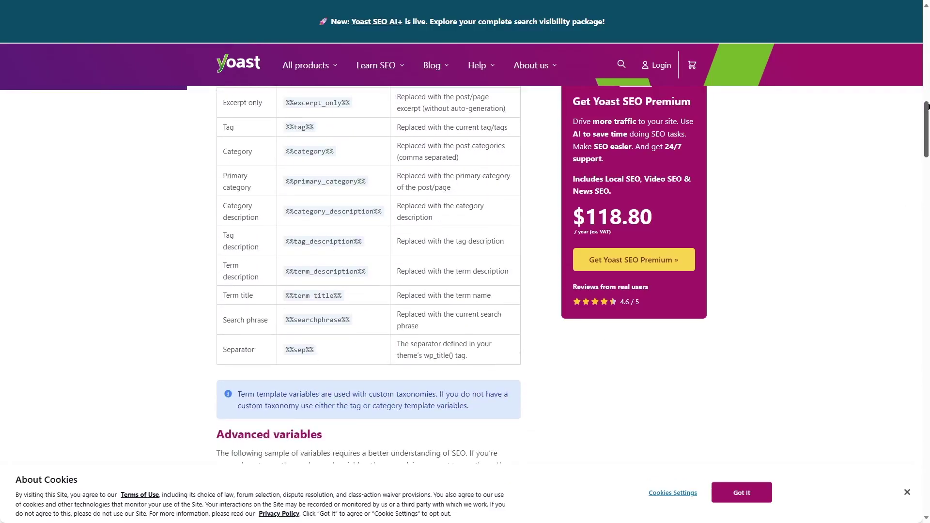
{"action": "left_click_drag", "start_coordinate": [927, 115], "coordinate": [927, 276]}
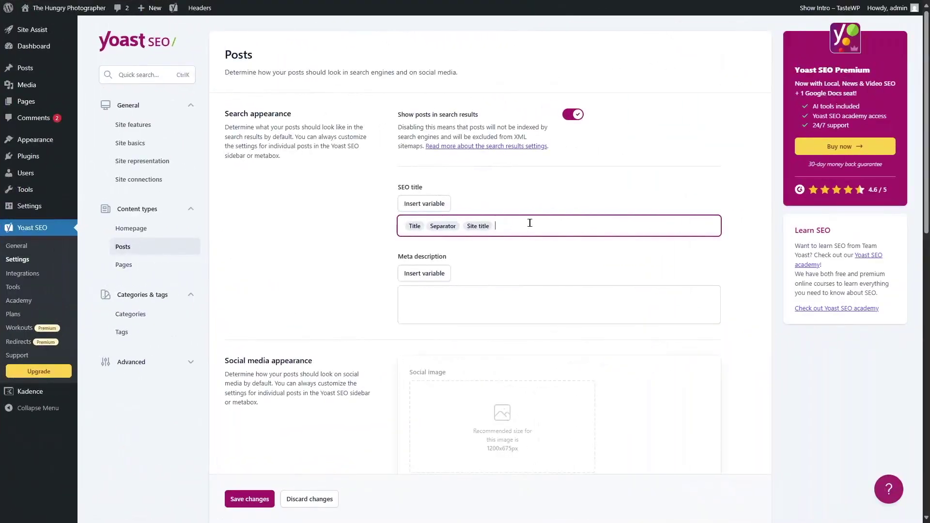
{"action": "key", "text": "ctrl+v"}
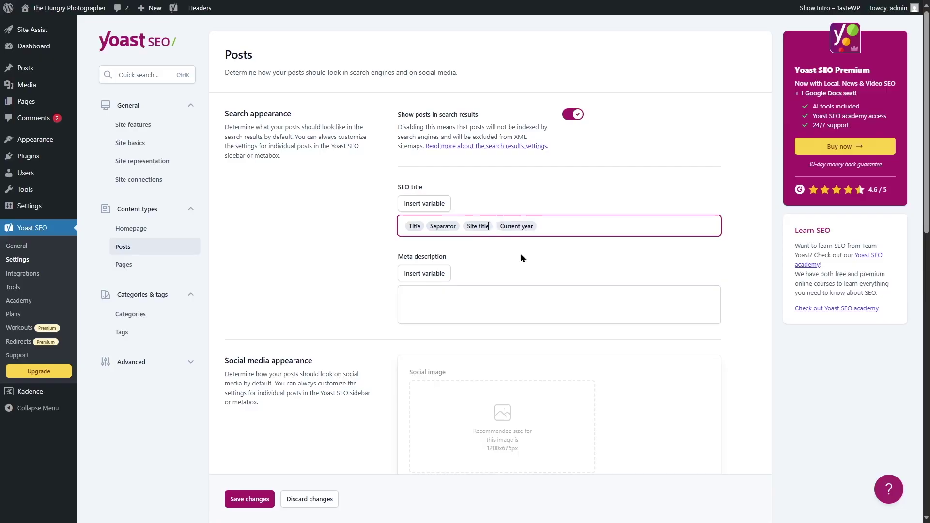
{"action": "key", "text": "BackSpace"}
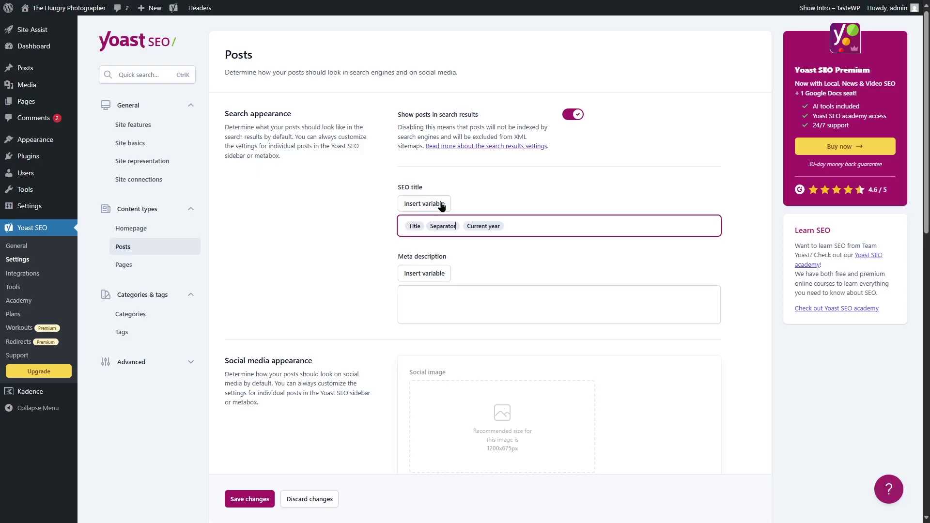
{"action": "left_click", "coordinate": [345, 195]}
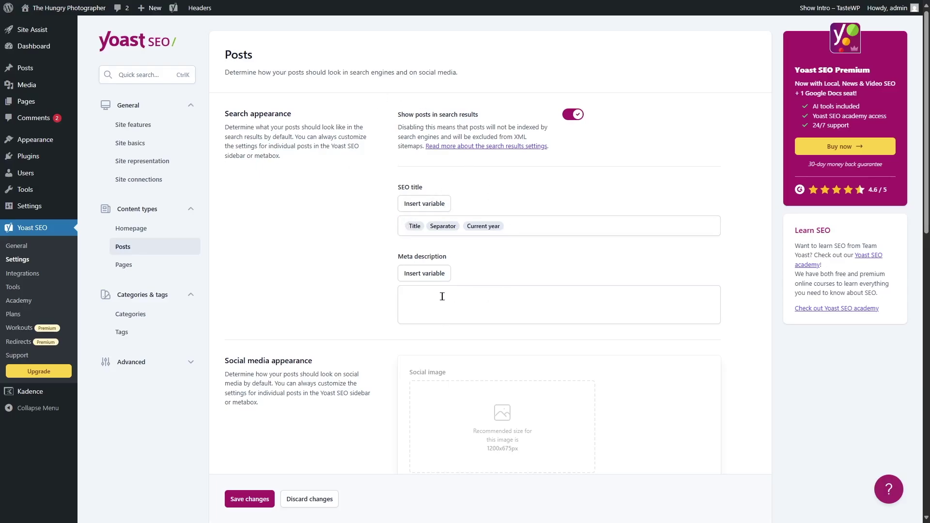
Set the article type in the Posts schema settings to Blog Post.
{"action": "scroll", "coordinate": [432, 270], "scroll_direction": "down", "scroll_amount": 5}
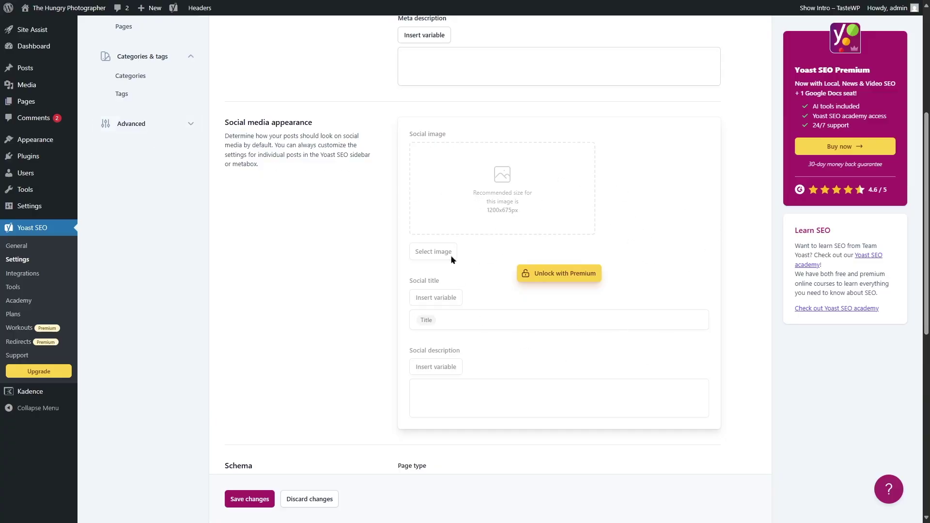
{"action": "scroll", "coordinate": [290, 210], "scroll_direction": "down", "scroll_amount": 6}
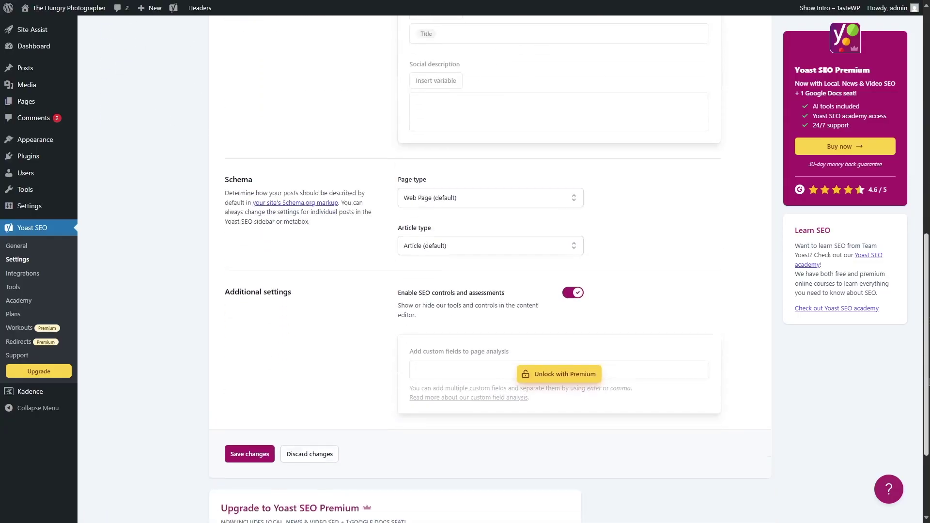
{"action": "left_click", "coordinate": [455, 185]}
{"action": "left_click", "coordinate": [506, 155]}
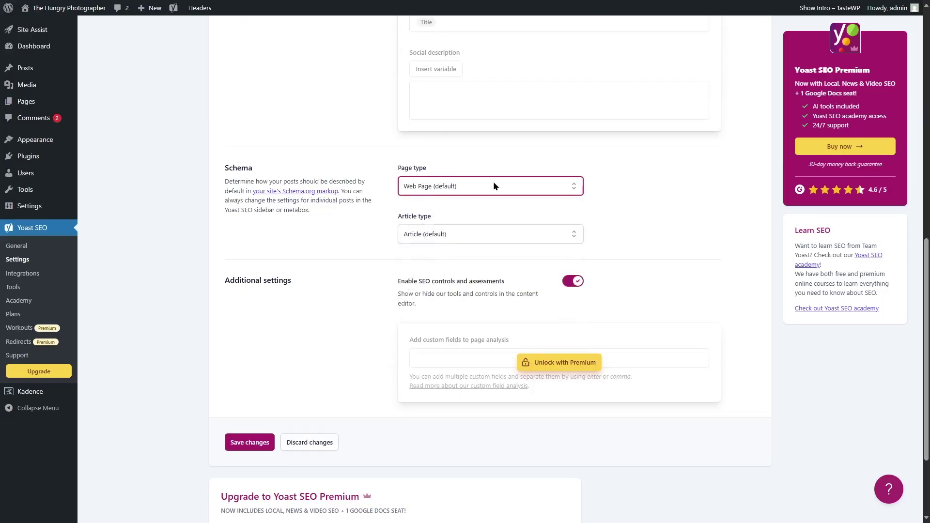
{"action": "left_click", "coordinate": [443, 235]}
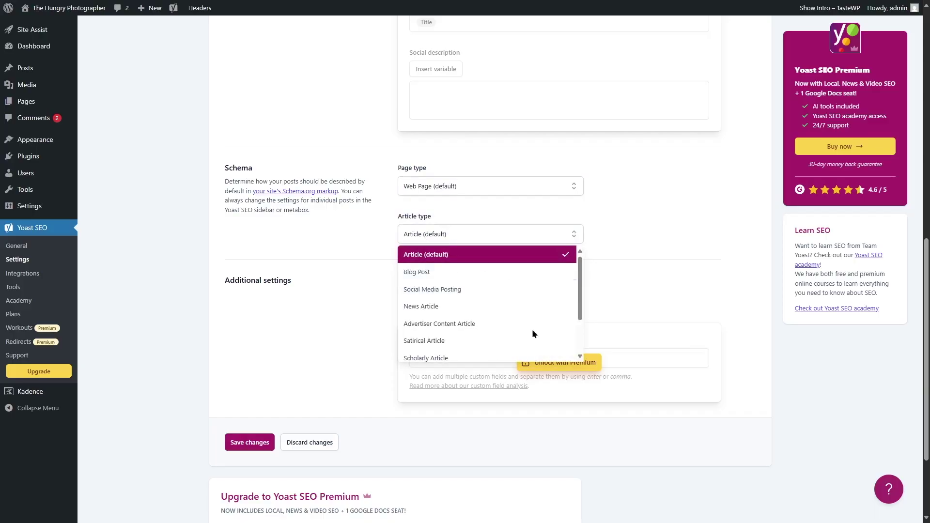
{"action": "left_click", "coordinate": [504, 273]}
Look through the other available article types for Posts and keep Blog Post selected.
{"action": "left_click", "coordinate": [491, 238]}
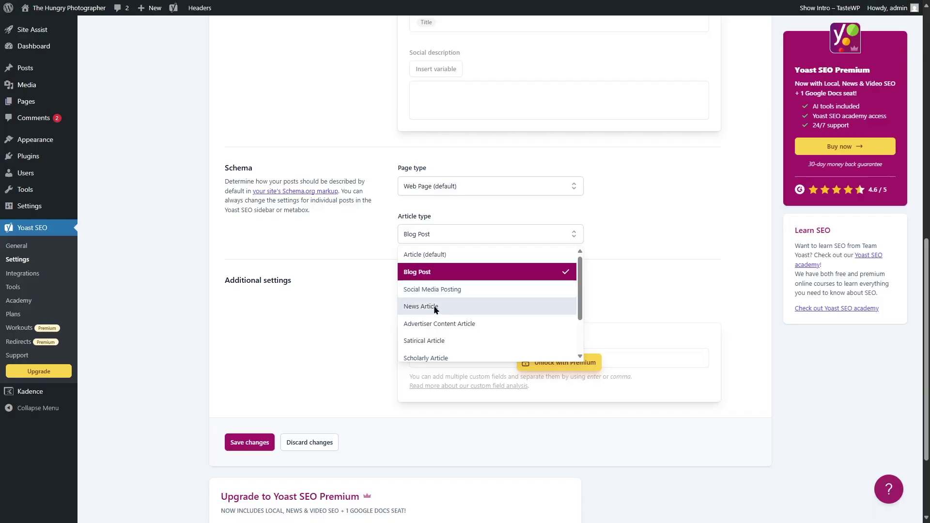
{"action": "left_click_drag", "start_coordinate": [580, 302], "coordinate": [579, 316]}
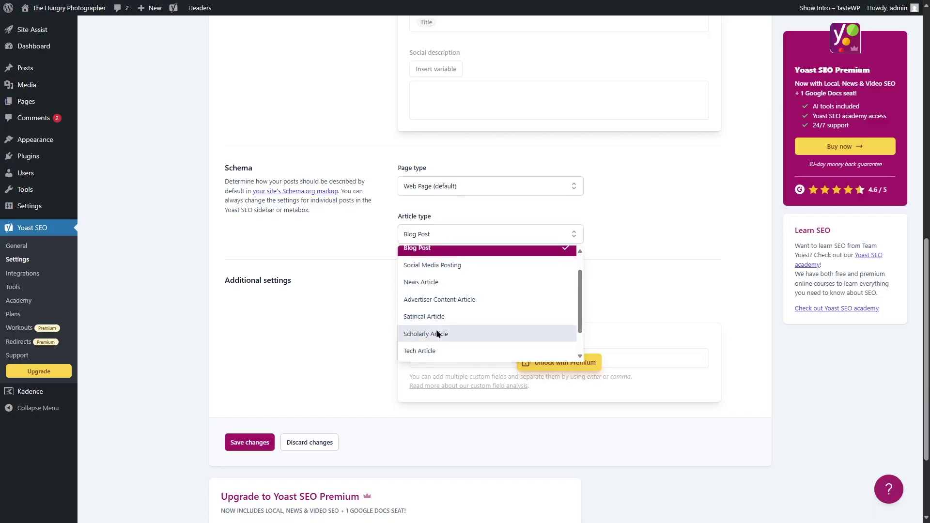
{"action": "left_click_drag", "start_coordinate": [580, 324], "coordinate": [580, 341]}
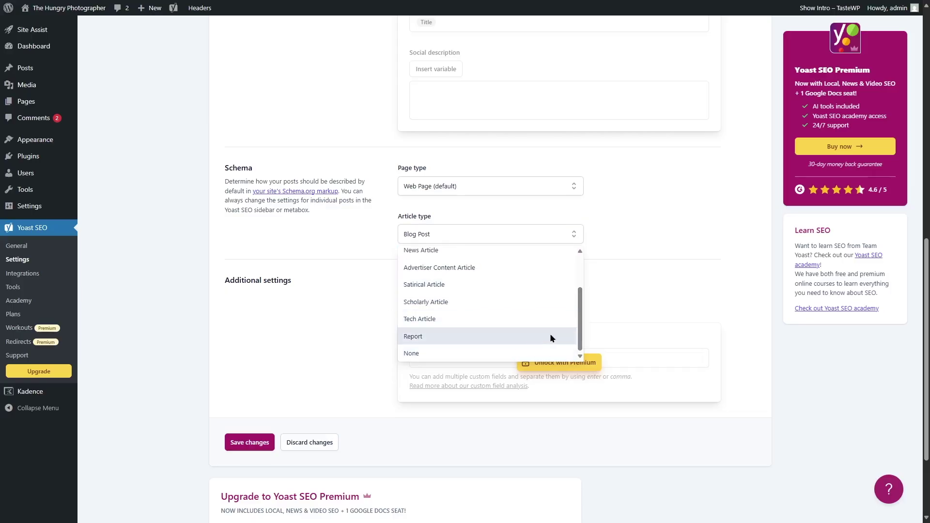
{"action": "scroll", "coordinate": [580, 310], "scroll_direction": "up", "scroll_amount": 3}
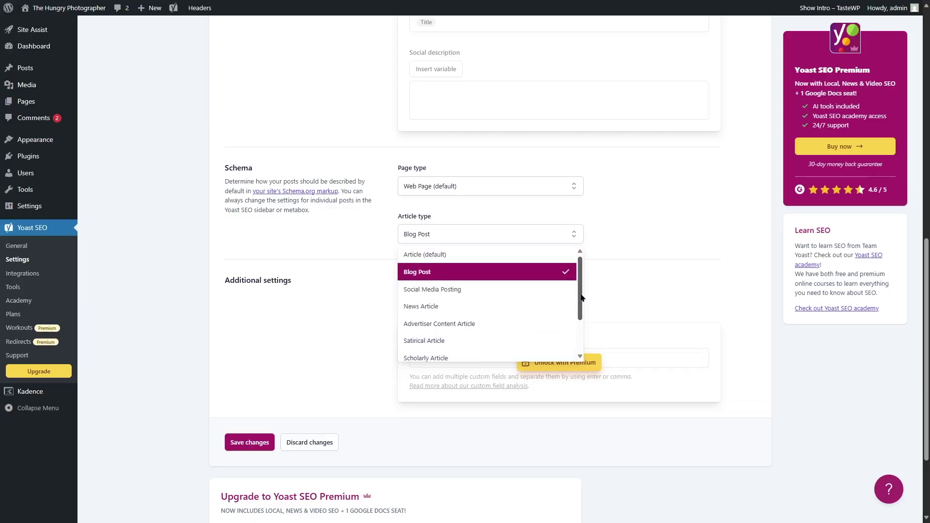
{"action": "left_click", "coordinate": [417, 273]}
Keep Web Page (default) as the Posts schema page type and save the Posts settings.
{"action": "left_click", "coordinate": [450, 187]}
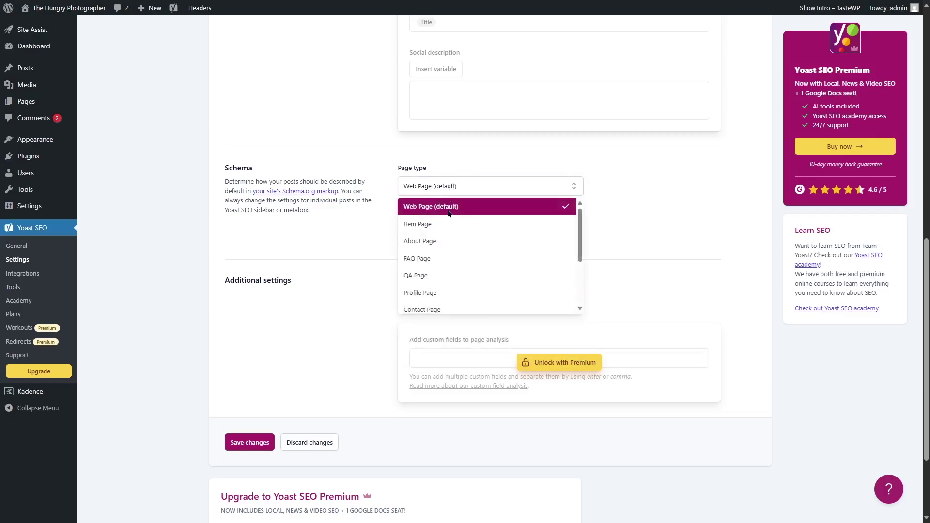
{"action": "left_click", "coordinate": [449, 213]}
{"action": "left_click", "coordinate": [664, 216]}
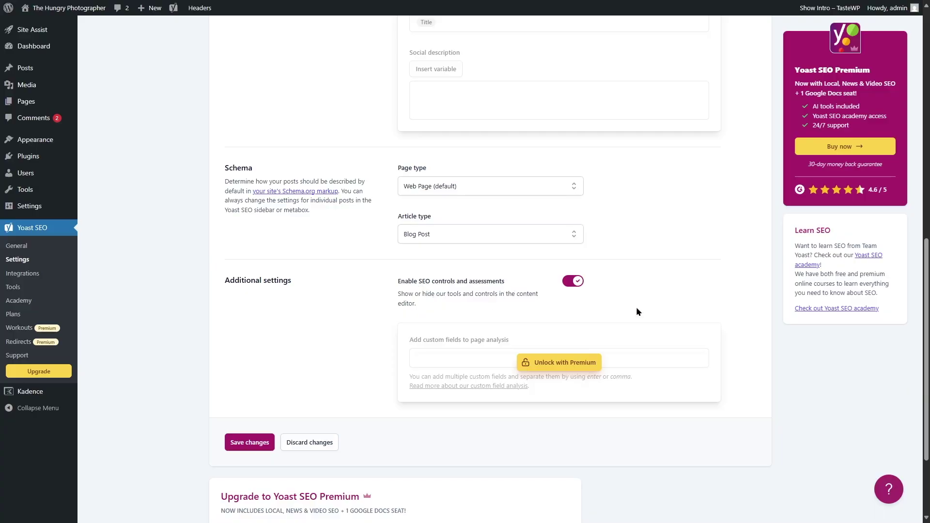
{"action": "scroll", "coordinate": [638, 312], "scroll_direction": "down", "scroll_amount": 3}
{"action": "left_click", "coordinate": [236, 323]}
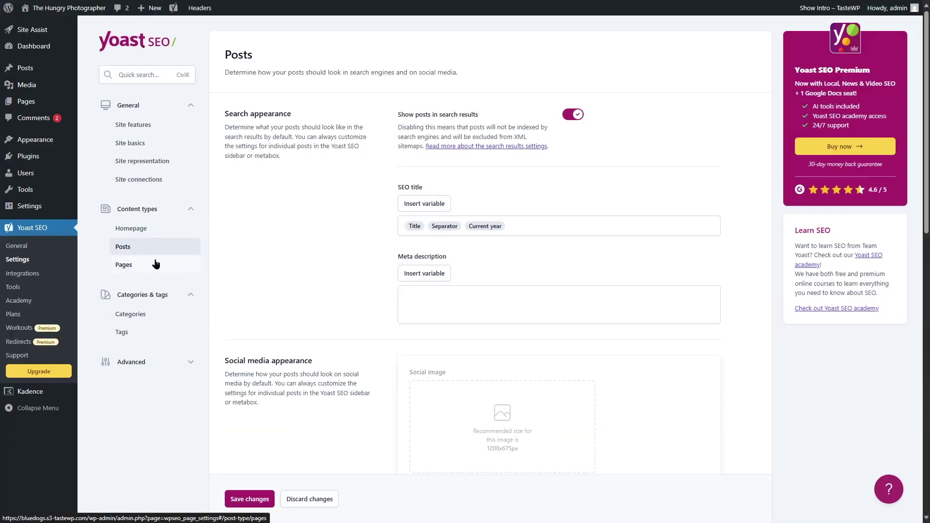
Review the Pages content type settings and check which variables its SEO title offers without adding one.
{"action": "left_click", "coordinate": [154, 264]}
{"action": "scroll", "coordinate": [154, 264], "scroll_direction": "down", "scroll_amount": 8}
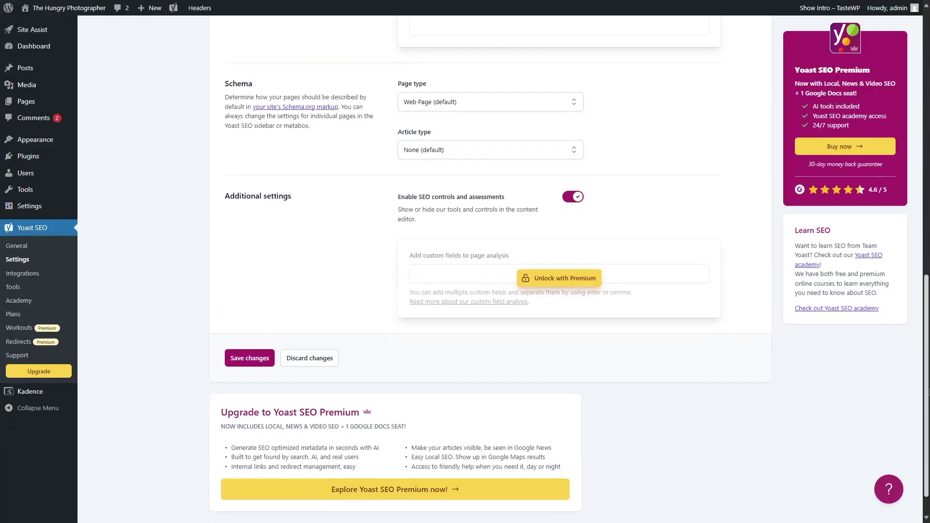
{"action": "scroll", "coordinate": [426, 139], "scroll_direction": "up", "scroll_amount": 8}
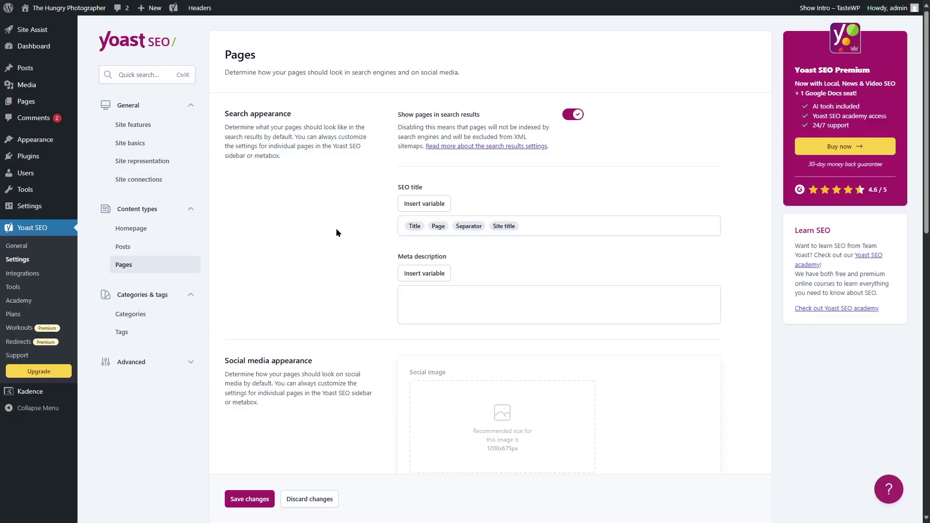
{"action": "left_click", "coordinate": [542, 226]}
{"action": "type", "text": "%"}
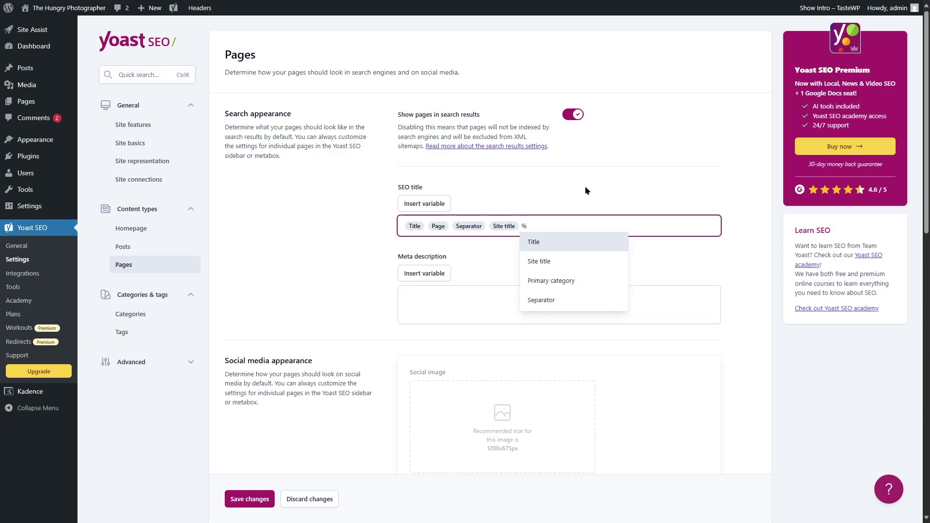
{"action": "key", "text": "Up"}
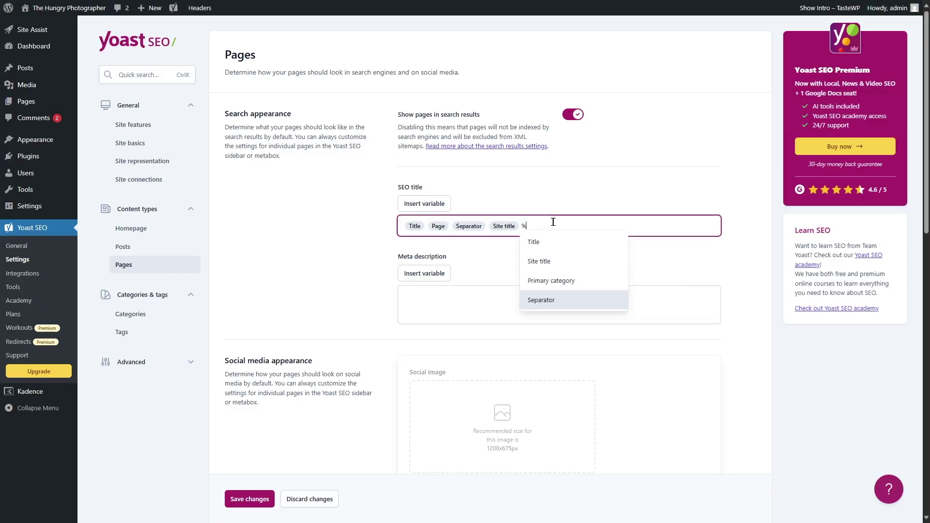
{"action": "key", "text": "BackSpace"}
Set the article type in the Pages schema settings to Blog Post and save the changes.
{"action": "scroll", "coordinate": [553, 222], "scroll_direction": "down", "scroll_amount": 10}
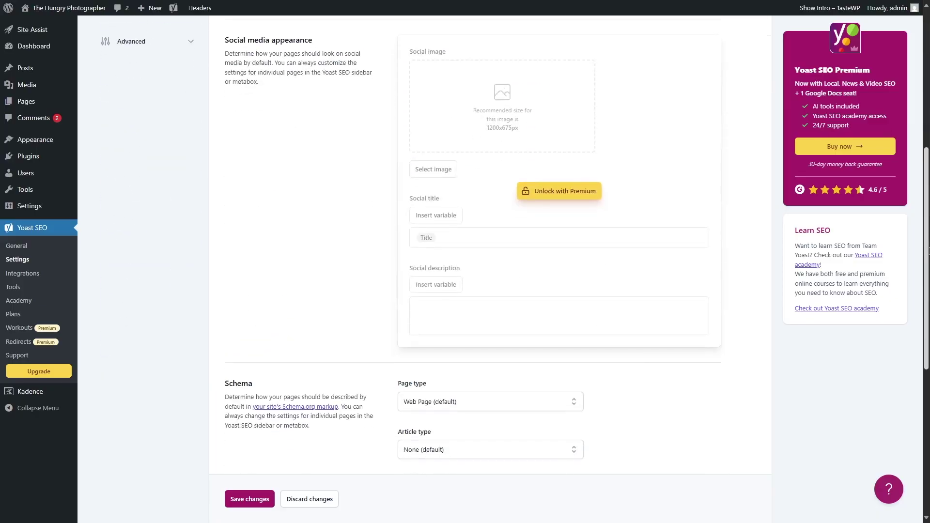
{"action": "left_click", "coordinate": [511, 251]}
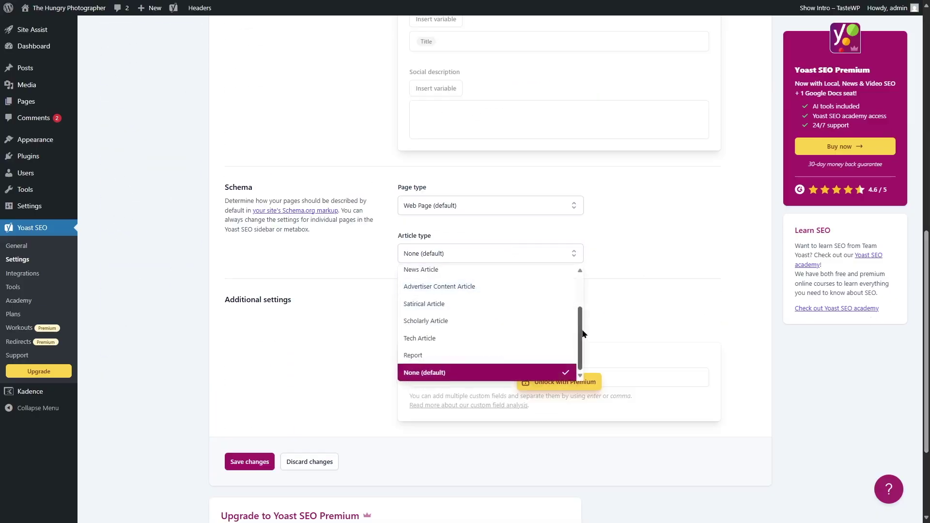
{"action": "scroll", "coordinate": [463, 296], "scroll_direction": "up", "scroll_amount": 2}
{"action": "left_click", "coordinate": [455, 292]}
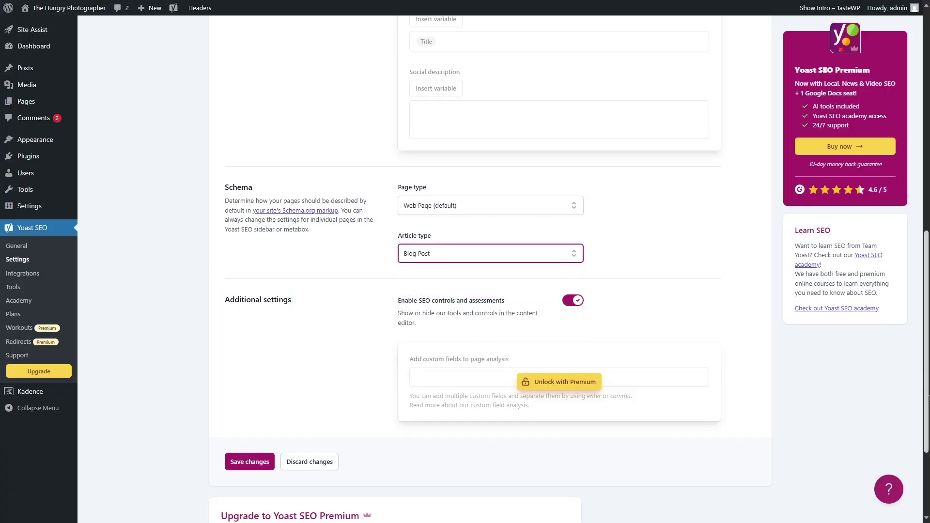
{"action": "scroll", "coordinate": [485, 387], "scroll_direction": "down", "scroll_amount": 3}
{"action": "left_click", "coordinate": [250, 336]}
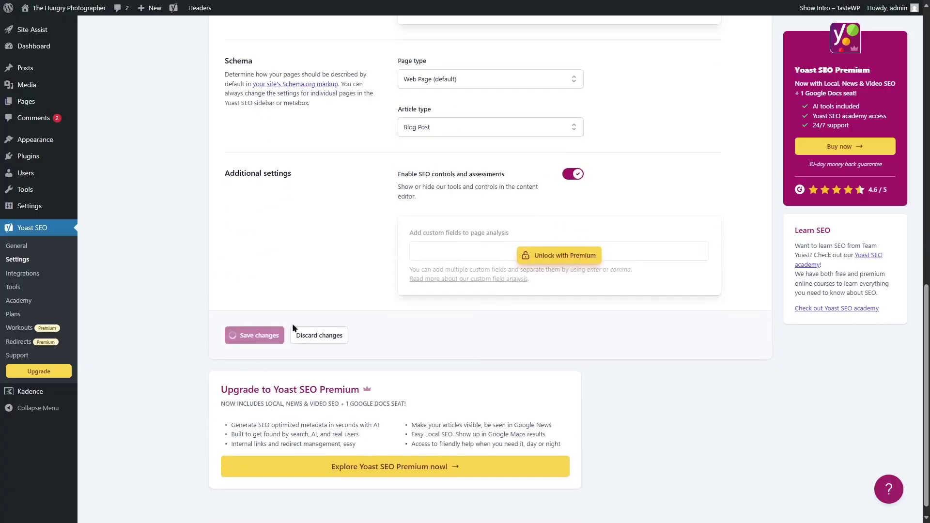
Check which settings pages the Advanced section of Yoast SEO contains.
{"action": "scroll", "coordinate": [241, 386], "scroll_direction": "up", "scroll_amount": 15}
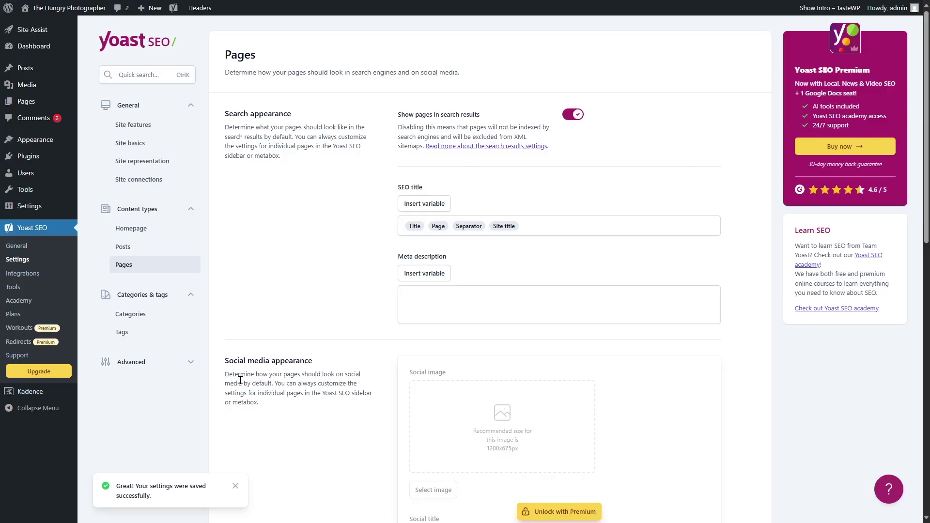
{"action": "left_click", "coordinate": [186, 364]}
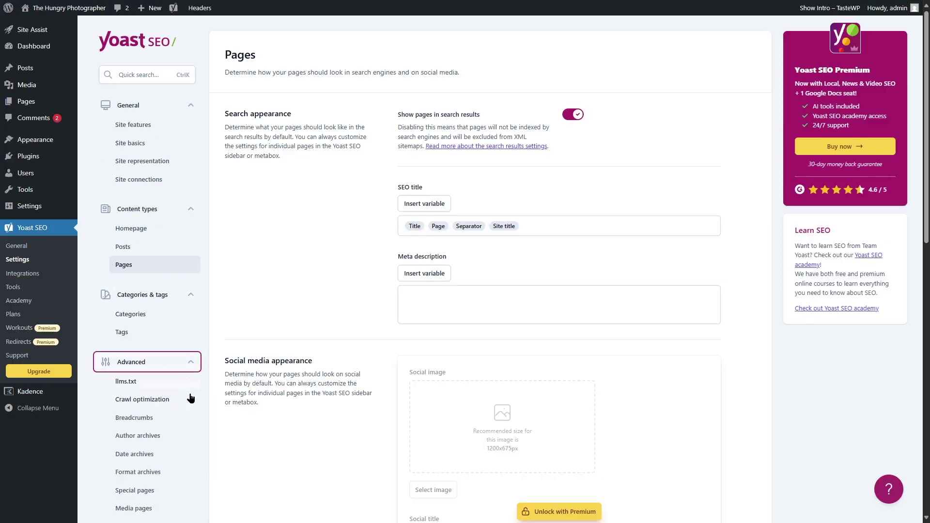
{"action": "left_click", "coordinate": [186, 366]}
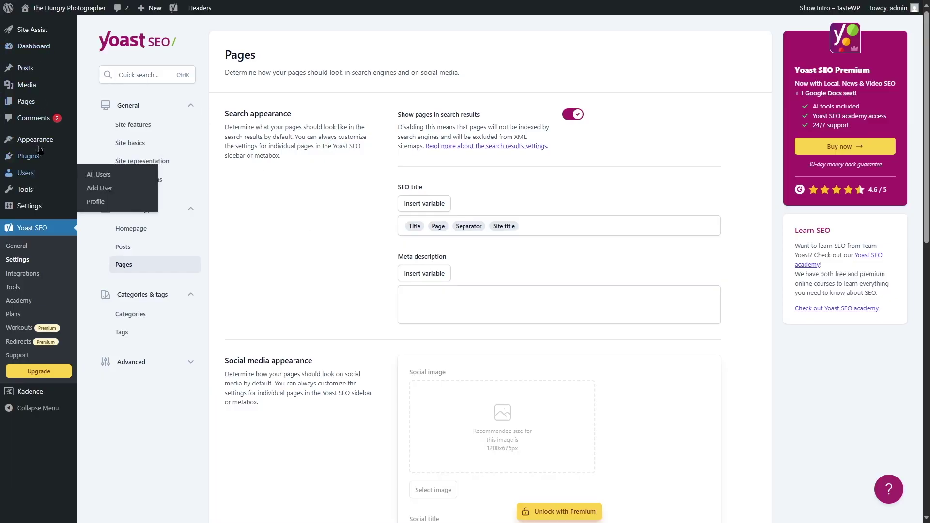
Open the list of all posts and check the SEO and readability scores of the Easy Lunch Salads post.
{"action": "left_click", "coordinate": [26, 68]}
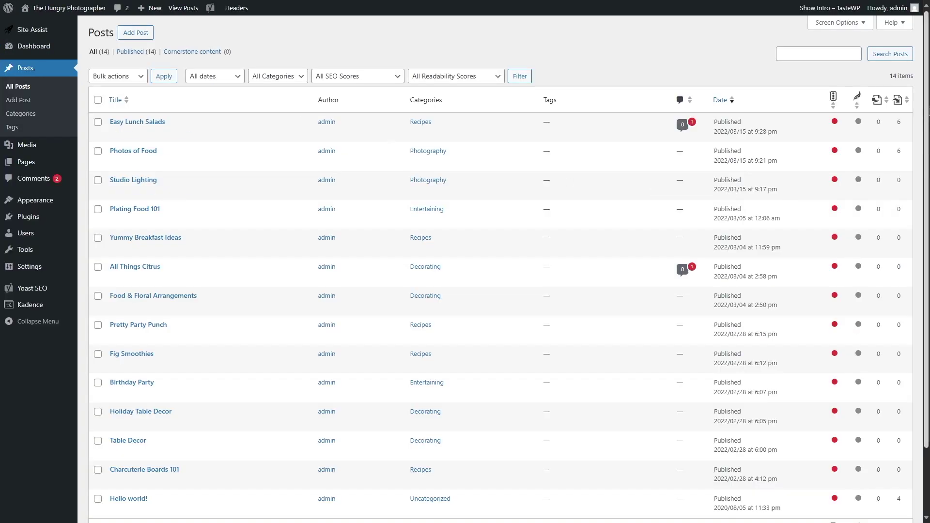
{"action": "scroll", "coordinate": [499, 291], "scroll_direction": "down", "scroll_amount": 2}
{"action": "scroll", "coordinate": [499, 291], "scroll_direction": "up", "scroll_amount": 2}
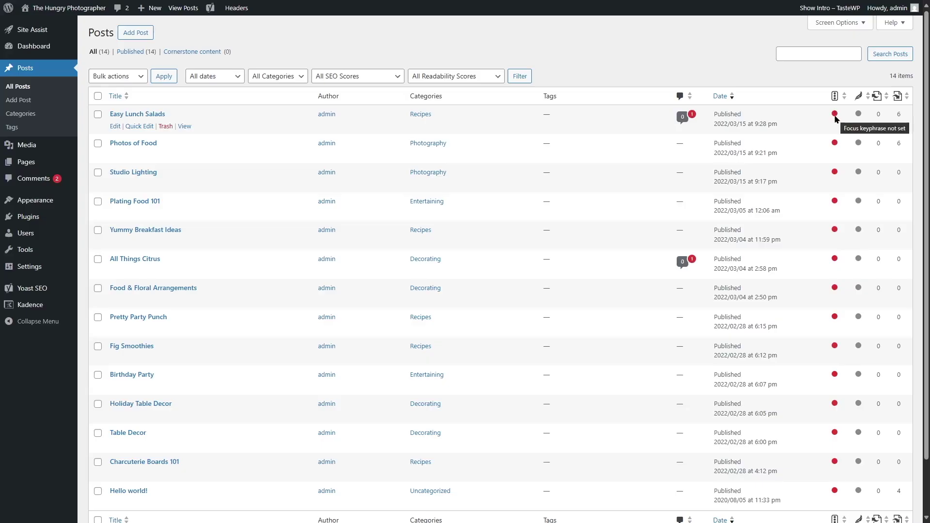
{"action": "mouse_move", "coordinate": [860, 117]}
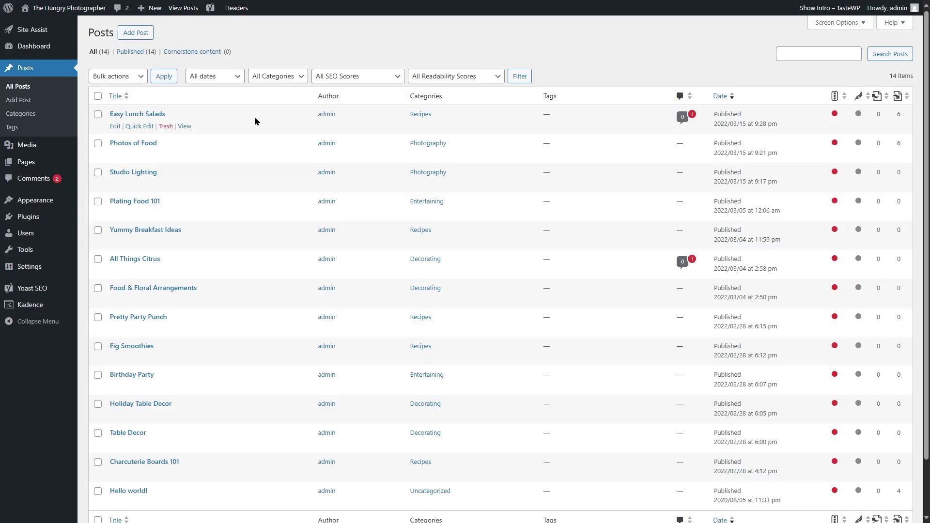
Open the Easy Lunch Salads post for editing, dismiss the welcome guide and look over its content.
{"action": "left_click", "coordinate": [115, 127]}
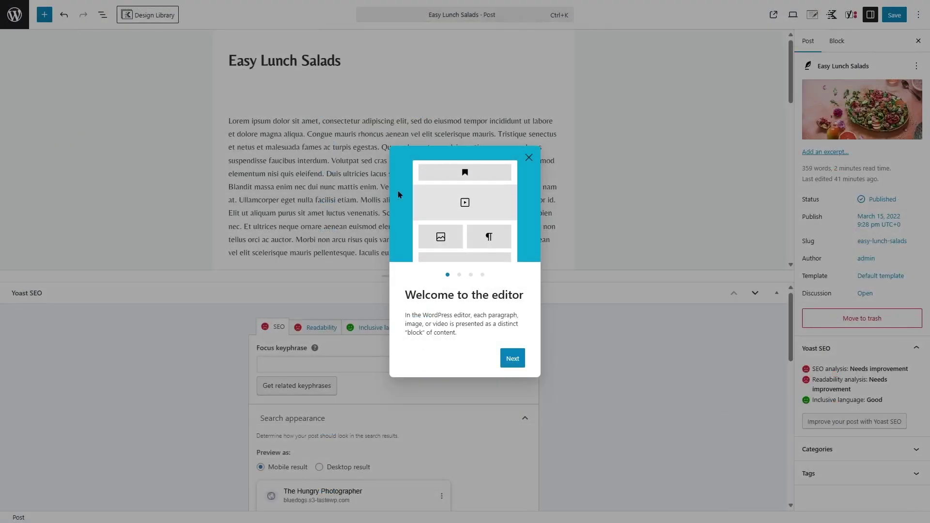
{"action": "left_click", "coordinate": [529, 158]}
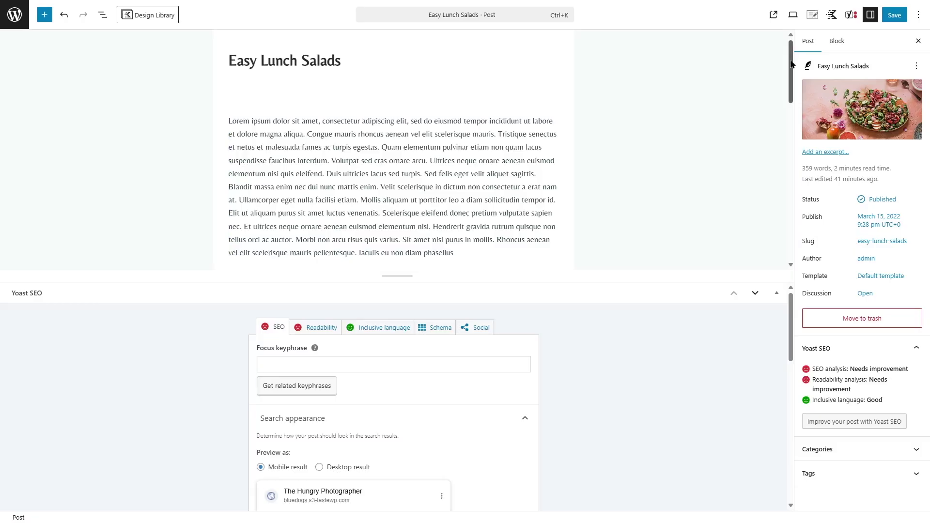
{"action": "scroll", "coordinate": [792, 64], "scroll_direction": "down", "scroll_amount": 2}
{"action": "scroll", "coordinate": [792, 56], "scroll_direction": "up", "scroll_amount": 2}
{"action": "scroll", "coordinate": [782, 100], "scroll_direction": "down", "scroll_amount": 6}
{"action": "scroll", "coordinate": [790, 195], "scroll_direction": "up", "scroll_amount": 6}
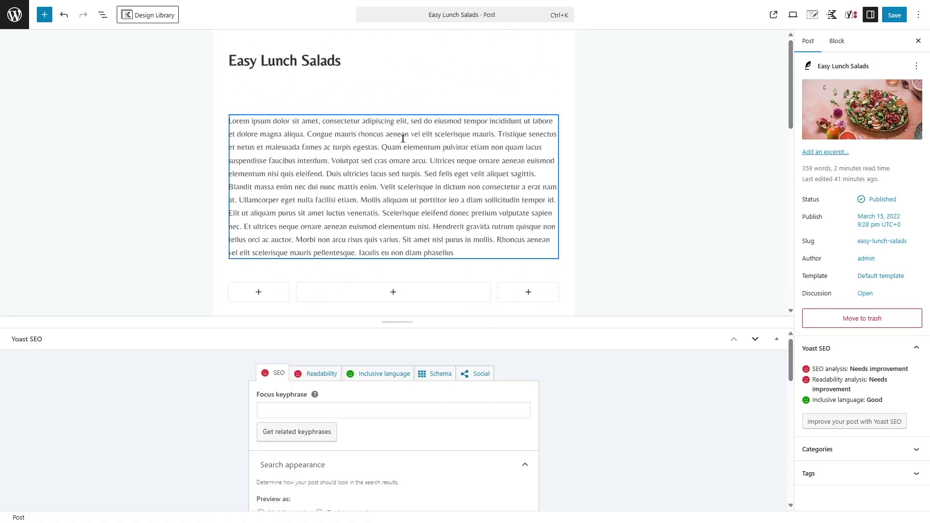
Replace the post's lorem ipsum text with the full article on easy lunch salads and return to the post-level settings.
{"action": "left_click", "coordinate": [315, 153]}
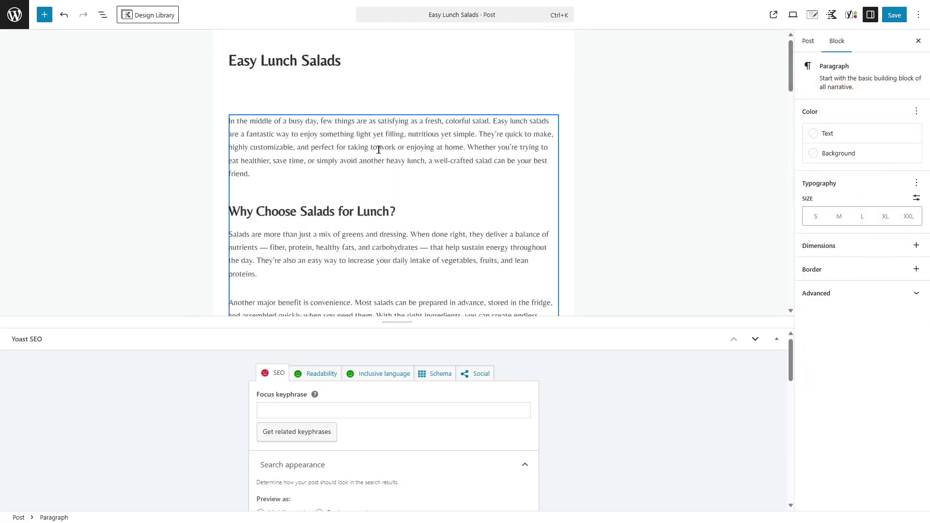
{"action": "left_click", "coordinate": [808, 42]}
{"action": "mouse_move", "coordinate": [790, 78]}
{"action": "left_mouse_down"}
{"action": "mouse_move", "coordinate": [789, 218]}
{"action": "mouse_move", "coordinate": [776, 68]}
{"action": "left_mouse_up"}
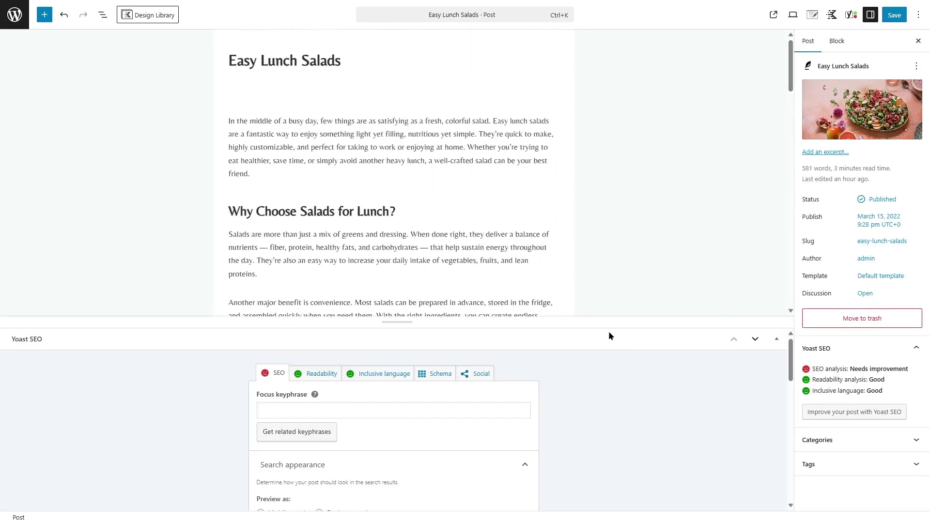
Enlarge the Yoast SEO area below the post and use "Lunch Salads" from the post title as the focus keyphrase.
{"action": "left_click_drag", "start_coordinate": [607, 325], "coordinate": [606, 253]}
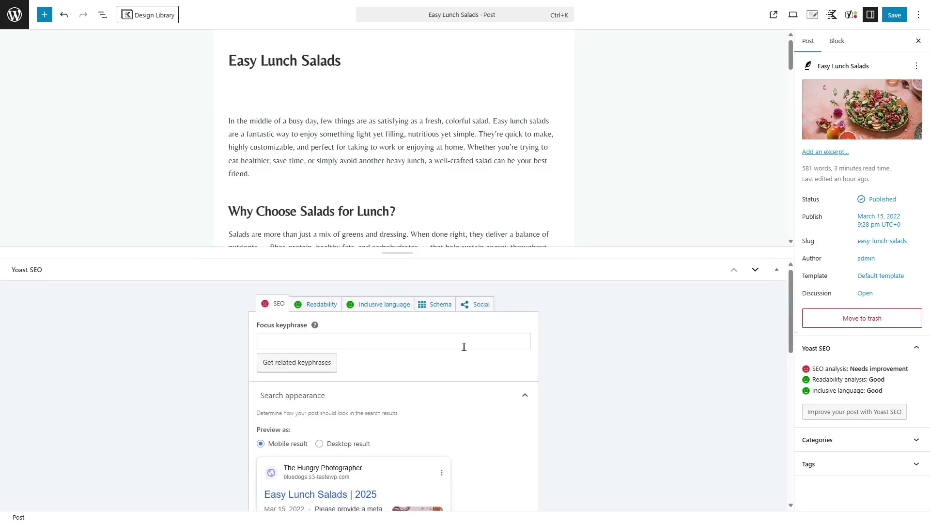
{"action": "left_click", "coordinate": [320, 155]}
{"action": "left_click", "coordinate": [245, 60]}
{"action": "left_click_drag", "start_coordinate": [261, 60], "coordinate": [341, 63]}
{"action": "key", "text": "ctrl+c"}
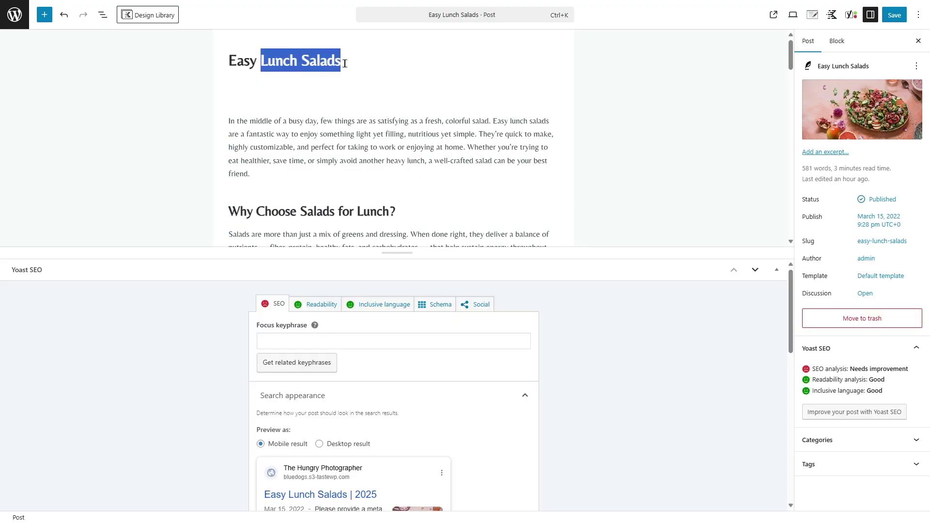
{"action": "left_click", "coordinate": [345, 338]}
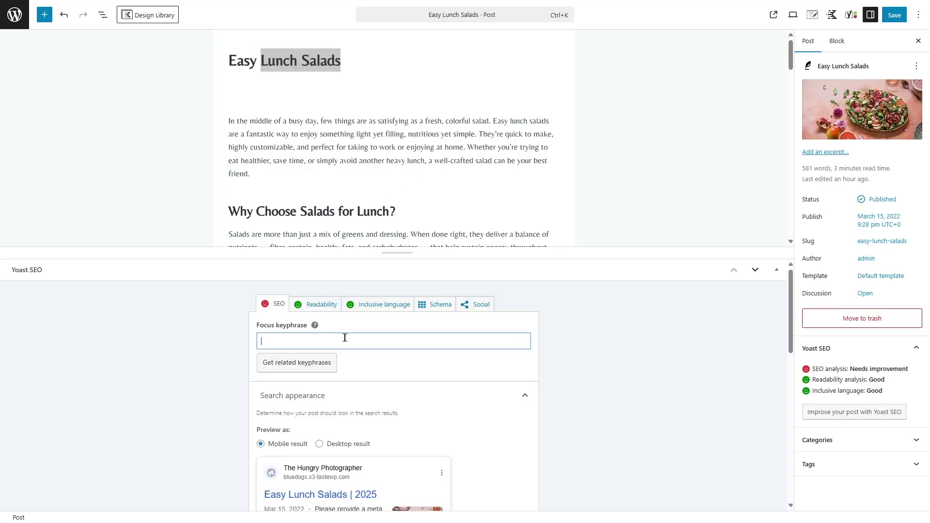
{"action": "key", "text": "ctrl+v"}
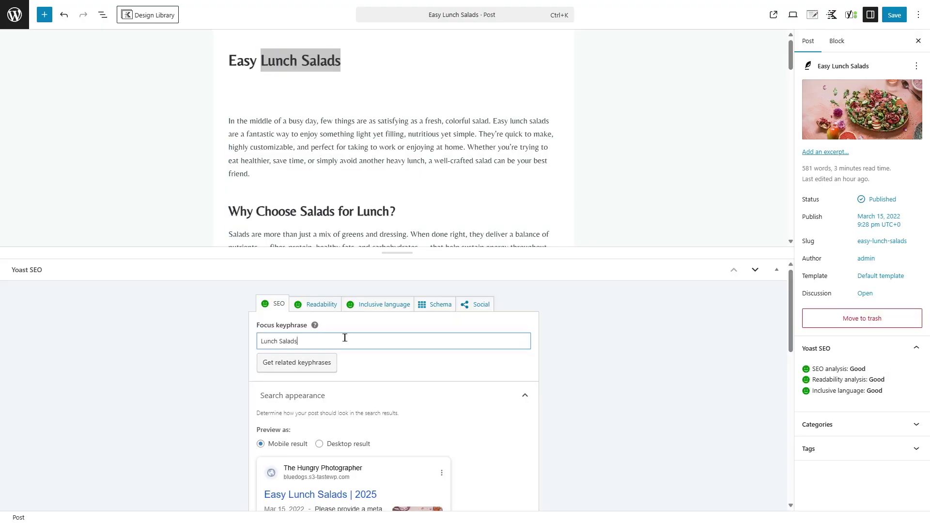
{"action": "left_click", "coordinate": [266, 310]}
{"action": "scroll", "coordinate": [549, 331], "scroll_direction": "up", "scroll_amount": 2}
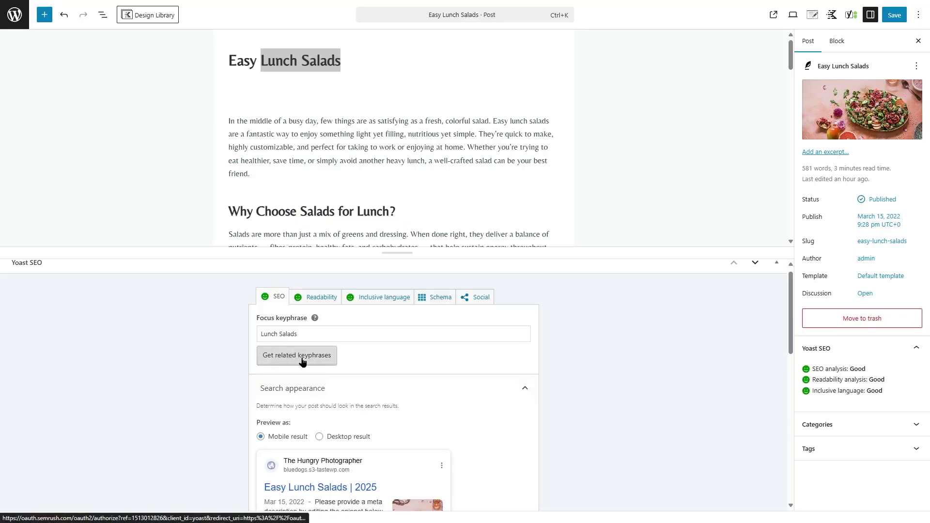
Copy the first paragraph under "Why Choose Salads for Lunch?" into the Yoast SEO meta description.
{"action": "left_click_drag", "start_coordinate": [786, 323], "coordinate": [786, 359]}
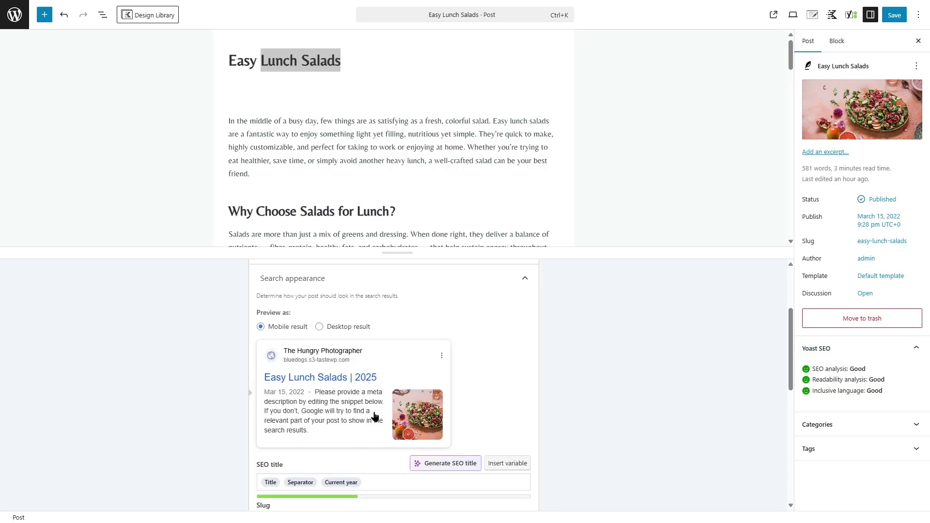
{"action": "scroll", "coordinate": [759, 363], "scroll_direction": "down", "scroll_amount": 3}
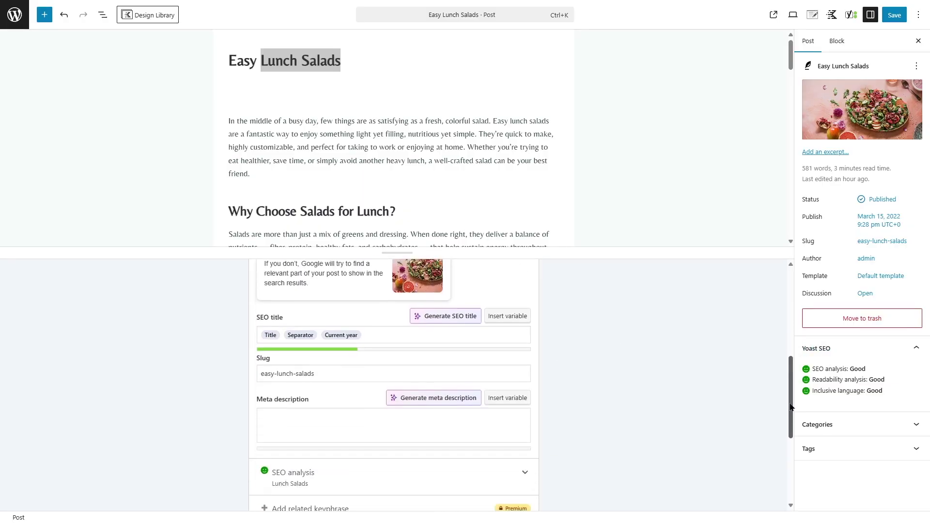
{"action": "left_click", "coordinate": [328, 420]}
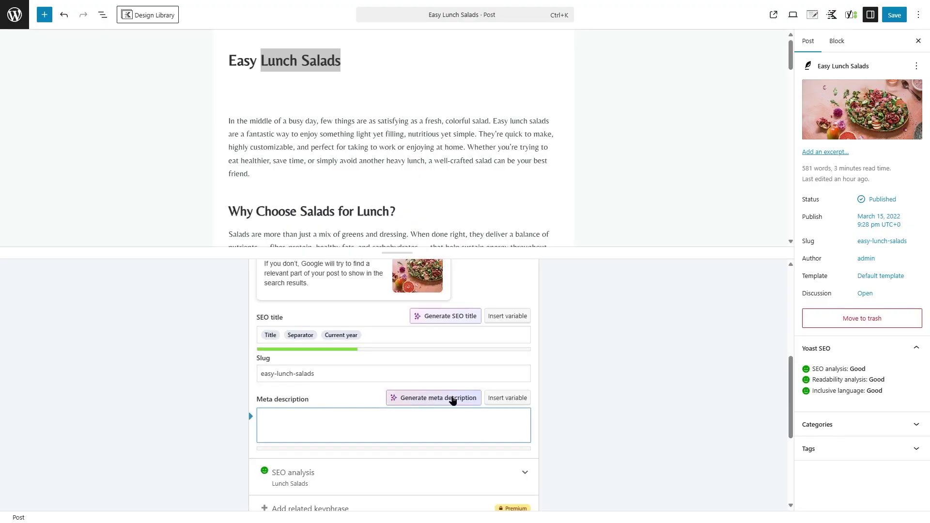
{"action": "scroll", "coordinate": [451, 398], "scroll_direction": "up", "scroll_amount": 5}
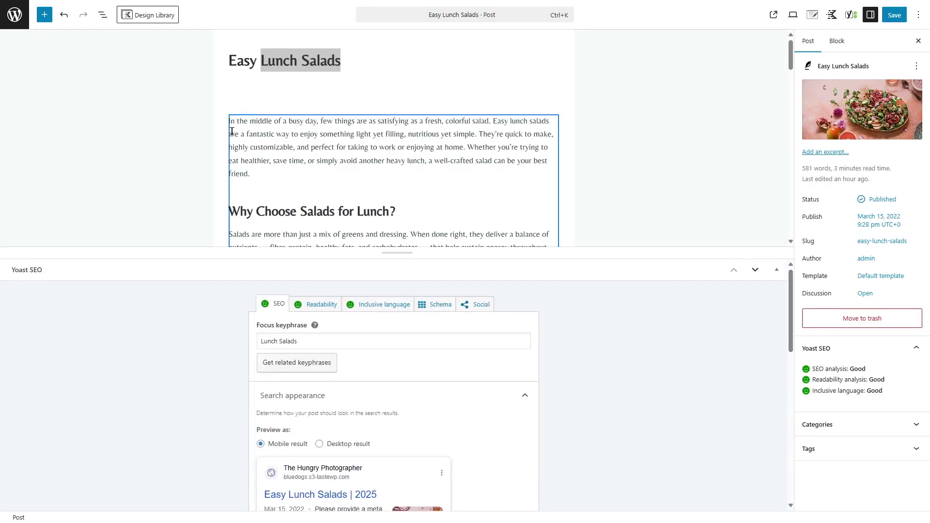
{"action": "scroll", "coordinate": [273, 198], "scroll_direction": "down", "scroll_amount": 1}
{"action": "left_click_drag", "start_coordinate": [261, 203], "coordinate": [229, 165]}
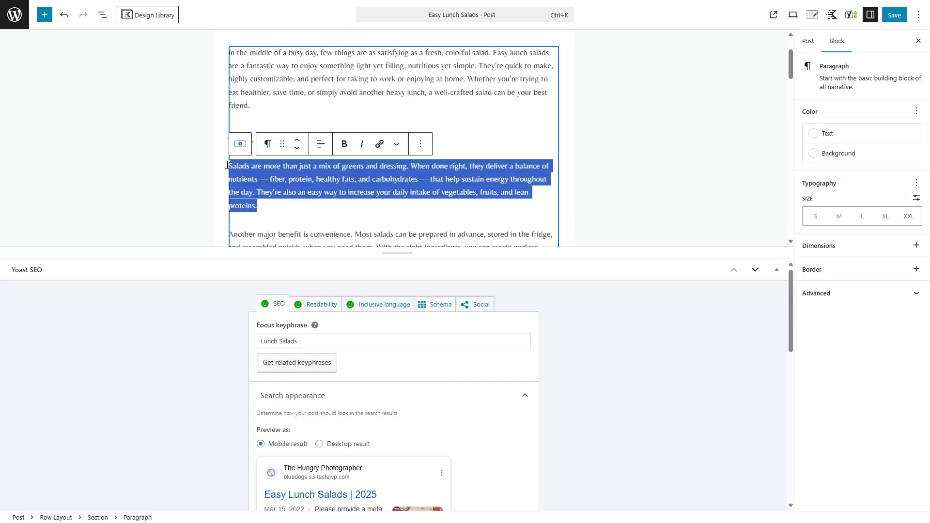
{"action": "key", "text": "ctrl+c"}
{"action": "left_click_drag", "start_coordinate": [791, 335], "coordinate": [787, 413]}
{"action": "scroll", "coordinate": [341, 390], "scroll_direction": "down", "scroll_amount": 1}
{"action": "left_click", "coordinate": [339, 389]}
{"action": "key", "text": "ctrl+v"}
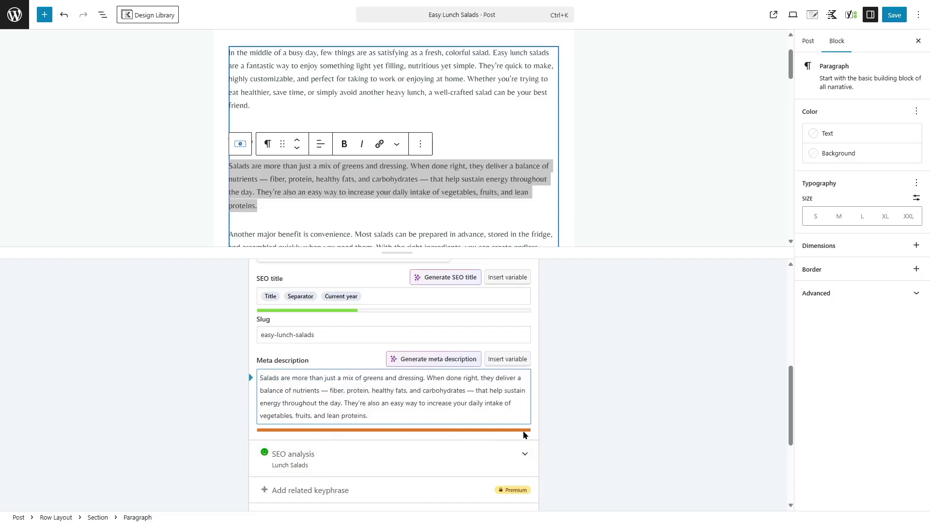
Shorten the meta description so it ends with "a balance of nutrients fiber, protein, healthy fats." and check it in the search preview.
{"action": "left_click_drag", "start_coordinate": [380, 412], "coordinate": [342, 403]}
{"action": "key", "text": "BackSpace"}
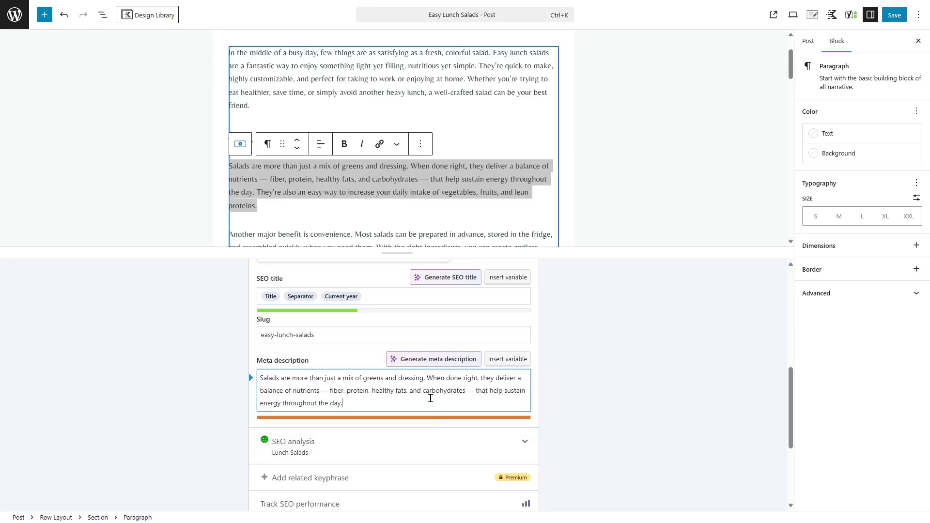
{"action": "left_click_drag", "start_coordinate": [430, 399], "coordinate": [468, 391]}
{"action": "key", "text": "BackSpace"}
{"action": "double_click", "coordinate": [323, 391]}
{"action": "key", "text": "BackSpace"}
{"action": "left_click_drag", "start_coordinate": [458, 391], "coordinate": [394, 391]}
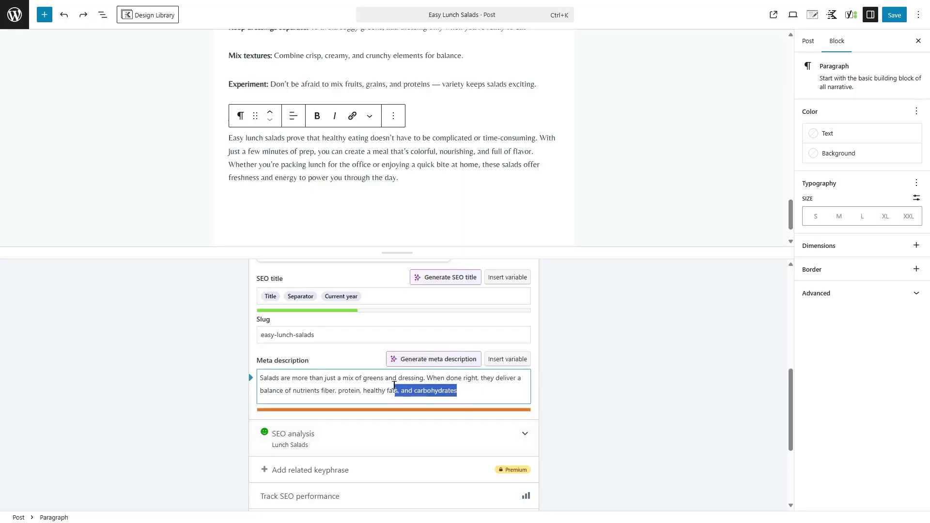
{"action": "key", "text": "BackSpace"}
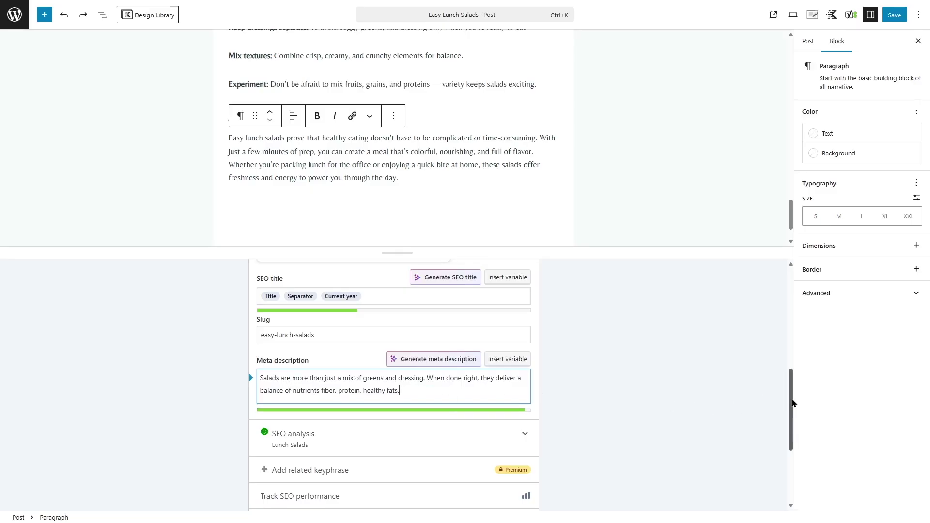
{"action": "scroll", "coordinate": [792, 403], "scroll_direction": "up", "scroll_amount": 3}
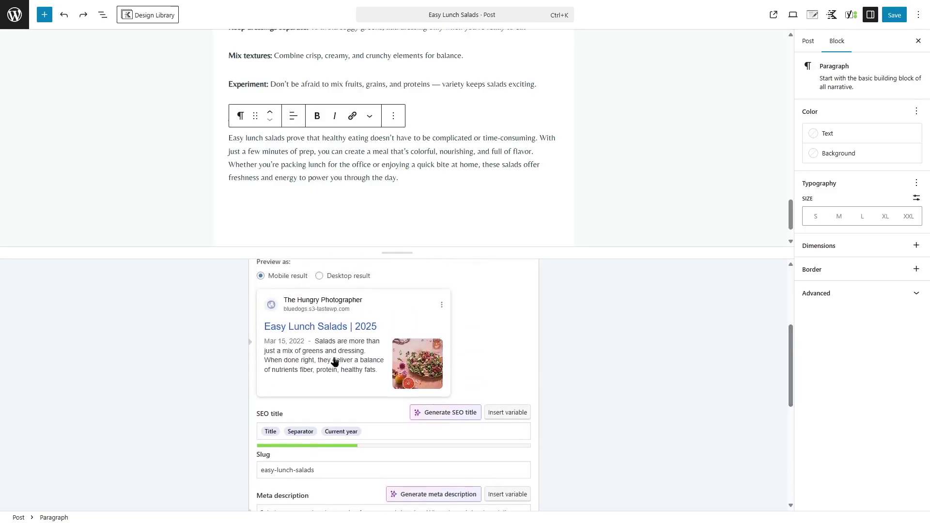
{"action": "scroll", "coordinate": [336, 373], "scroll_direction": "up", "scroll_amount": 3}
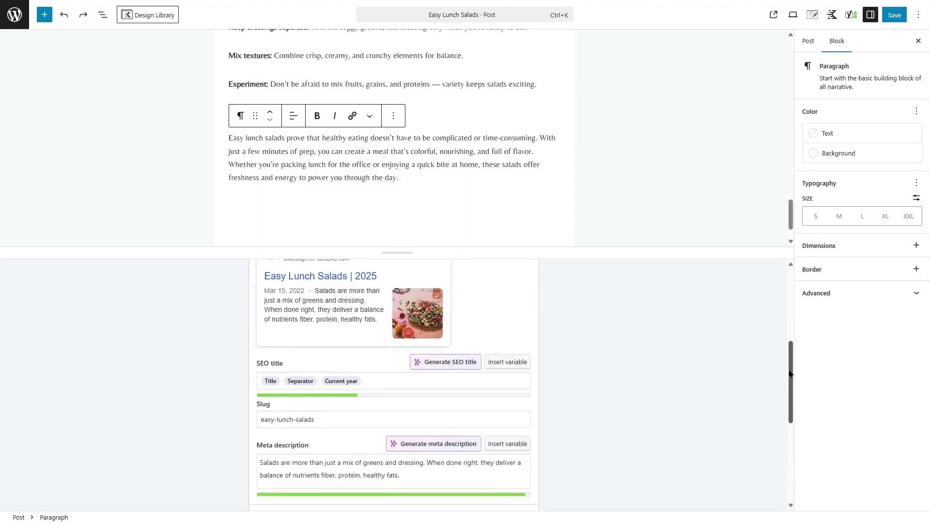
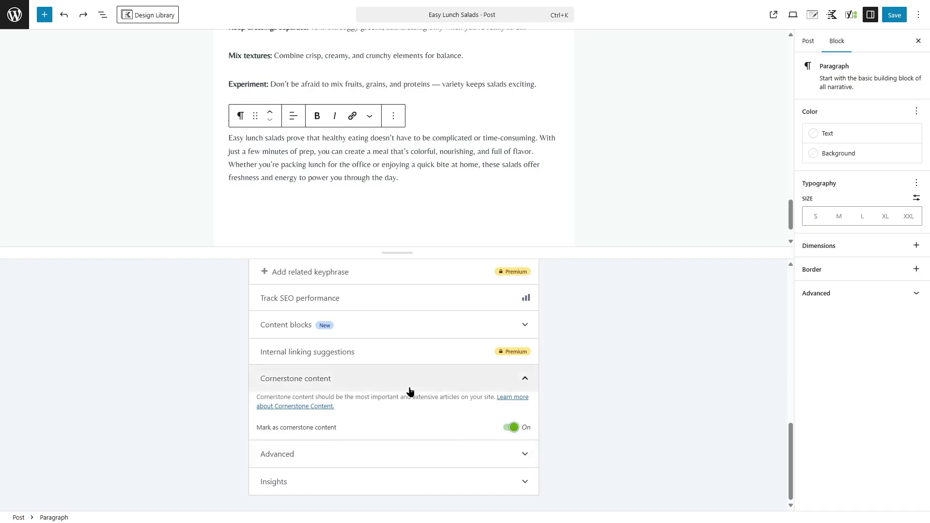
Open the readability analysis and highlight the sentences flagged for sentence length in the post.
{"action": "mouse_move", "coordinate": [790, 215]}
{"action": "left_mouse_down"}
{"action": "mouse_move", "coordinate": [780, 31]}
{"action": "mouse_move", "coordinate": [790, 228]}
{"action": "left_mouse_up"}
{"action": "left_click_drag", "start_coordinate": [791, 455], "coordinate": [791, 266]}
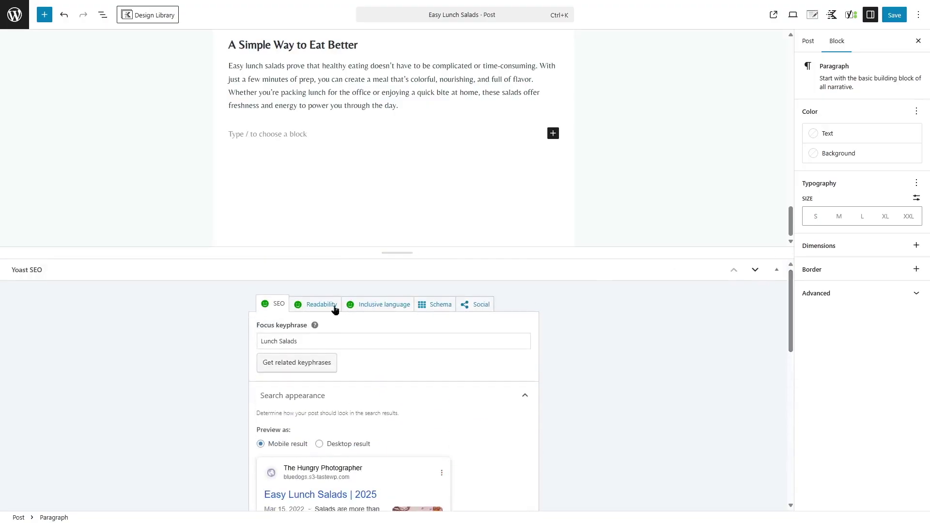
{"action": "left_click", "coordinate": [308, 305]}
{"action": "left_click_drag", "start_coordinate": [791, 314], "coordinate": [792, 335]}
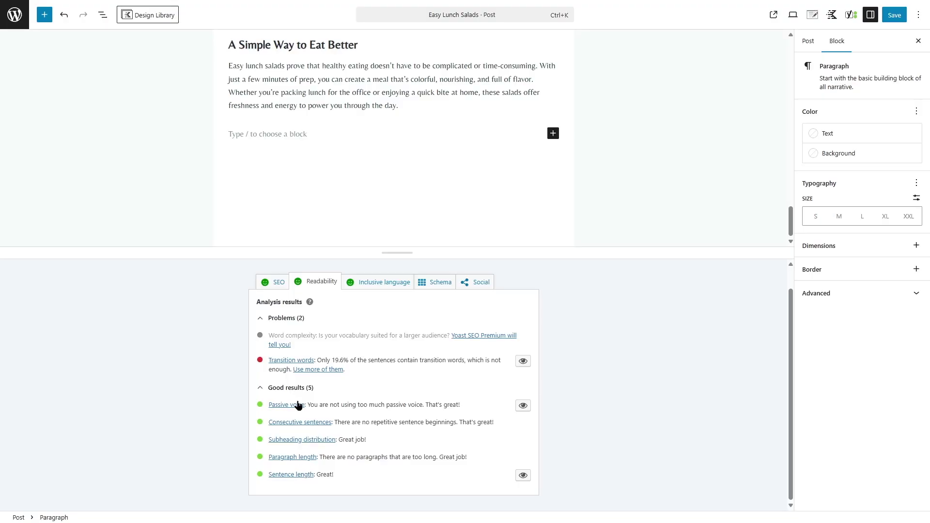
{"action": "left_click", "coordinate": [523, 476]}
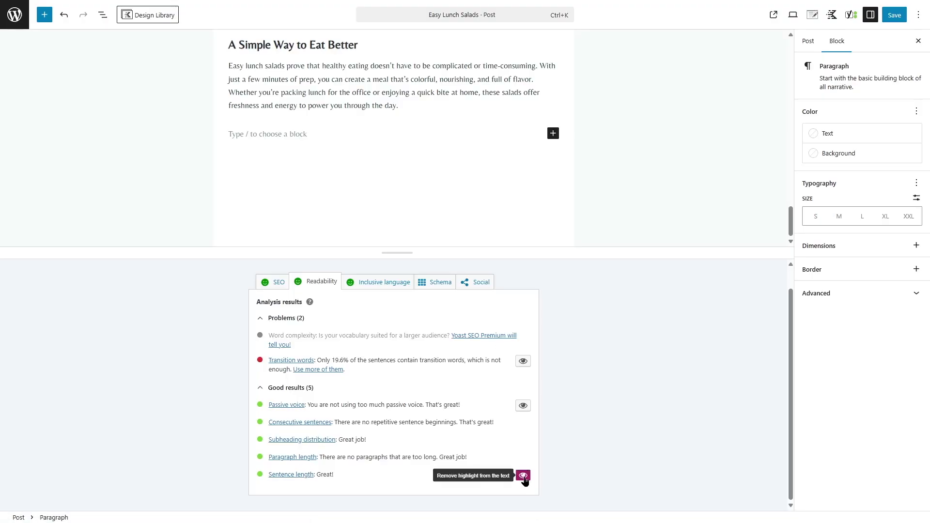
{"action": "scroll", "coordinate": [792, 385], "scroll_direction": "up", "scroll_amount": 1}
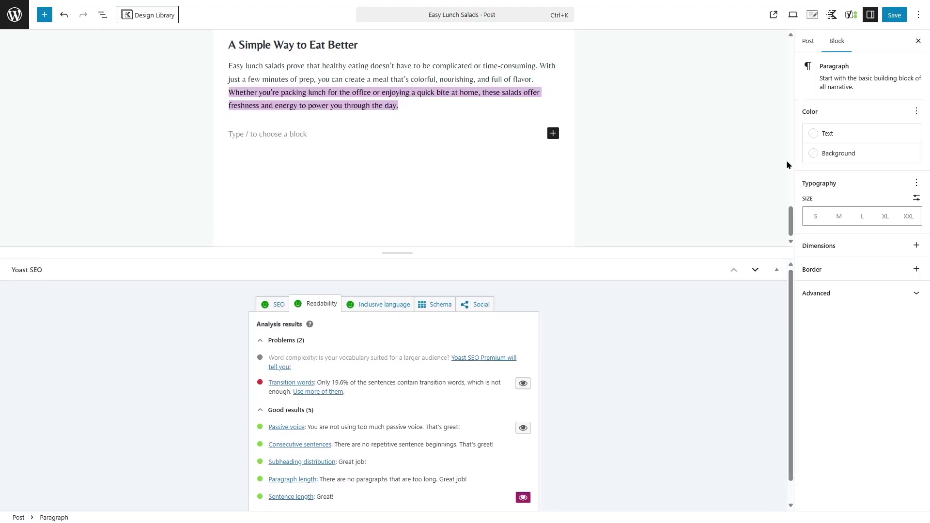
{"action": "left_click", "coordinate": [790, 163]}
{"action": "left_click_drag", "start_coordinate": [790, 163], "coordinate": [775, 237]}
Highlight the passive voice and transition word results in the post text, then remove the highlighting.
{"action": "left_click", "coordinate": [523, 428]}
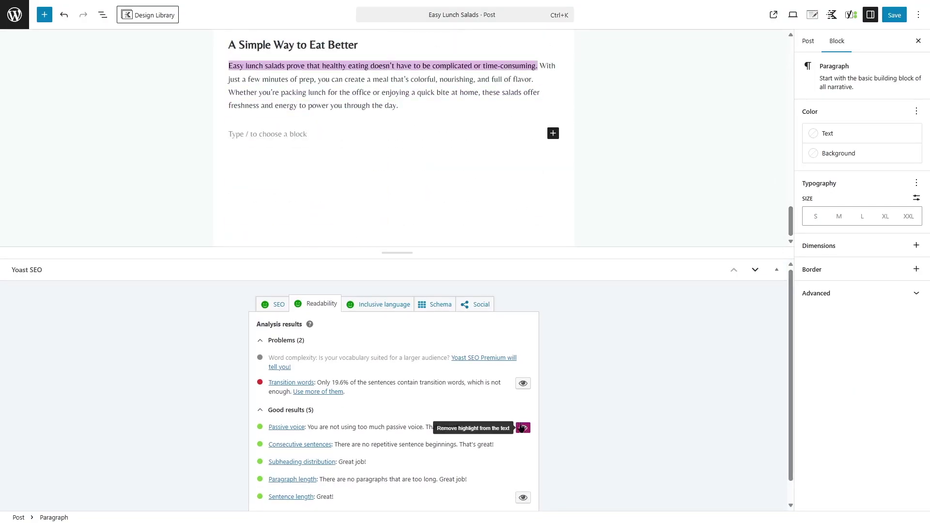
{"action": "mouse_move", "coordinate": [791, 220]}
{"action": "left_mouse_down"}
{"action": "mouse_move", "coordinate": [786, 61]}
{"action": "mouse_move", "coordinate": [789, 227]}
{"action": "left_mouse_up"}
{"action": "left_click", "coordinate": [523, 428]}
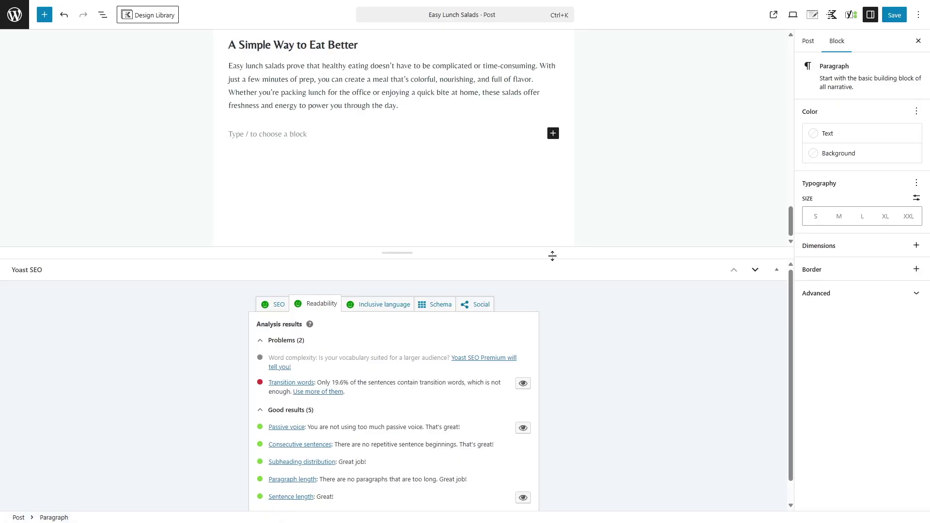
{"action": "left_click", "coordinate": [523, 383]}
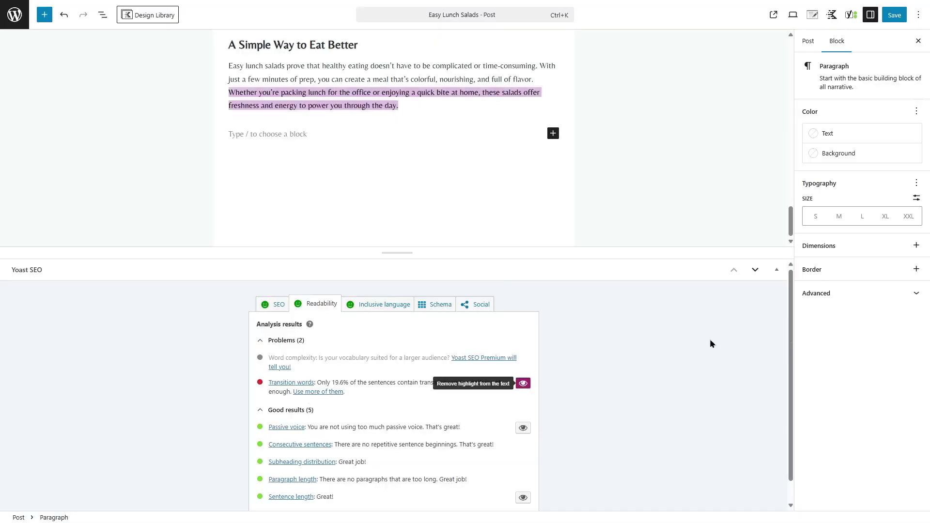
{"action": "mouse_move", "coordinate": [791, 222]}
{"action": "left_mouse_down"}
{"action": "mouse_move", "coordinate": [795, 112]}
{"action": "mouse_move", "coordinate": [796, 223]}
{"action": "left_mouse_up"}
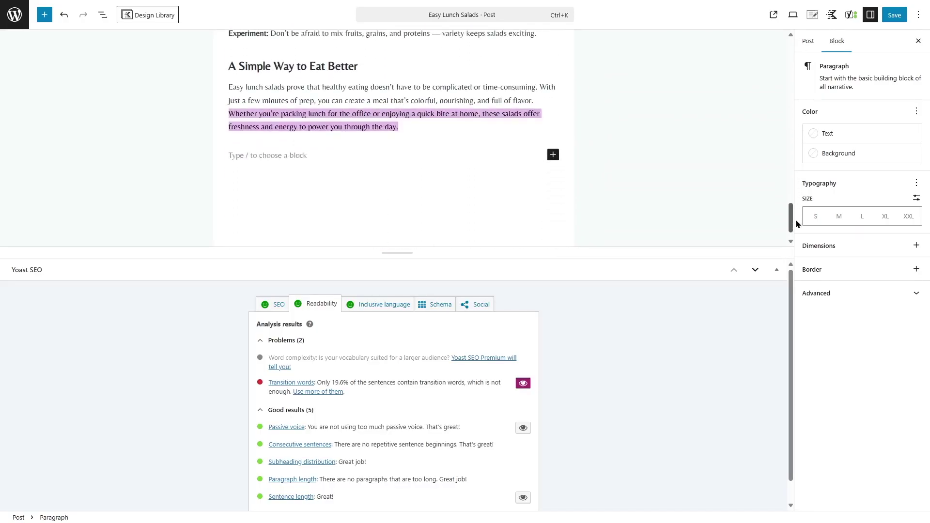
{"action": "left_click", "coordinate": [522, 386]}
{"action": "left_click_drag", "start_coordinate": [794, 304], "coordinate": [791, 353]}
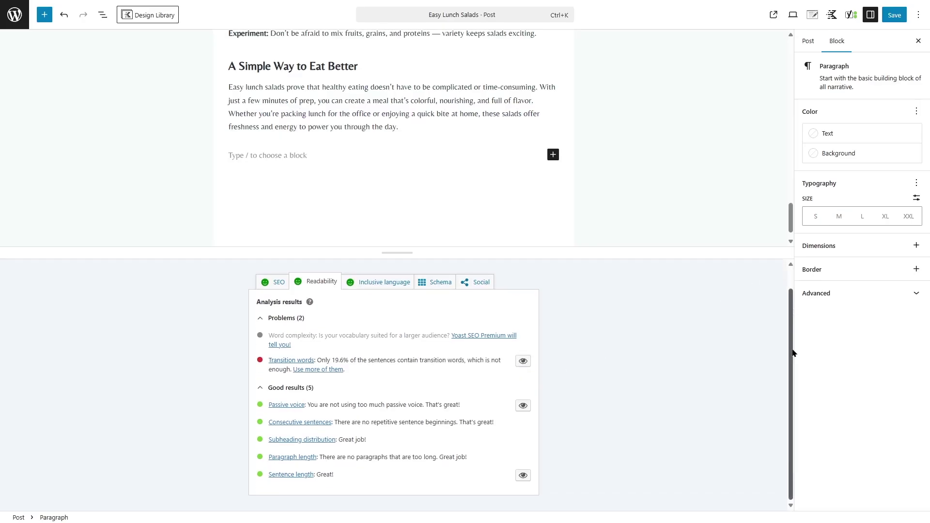
Review the inclusive language analysis and the social media appearance options for the post.
{"action": "left_click", "coordinate": [370, 286]}
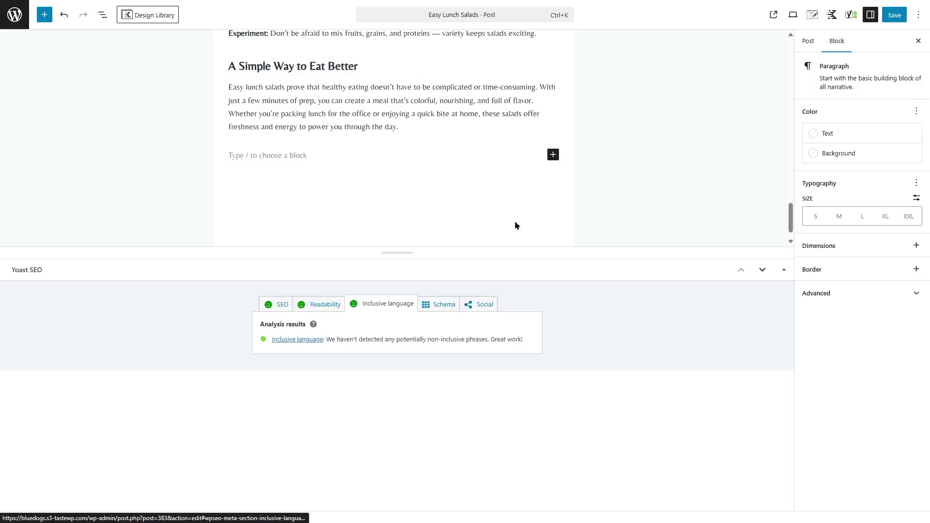
{"action": "left_click", "coordinate": [268, 308]}
{"action": "key", "text": "Left"}
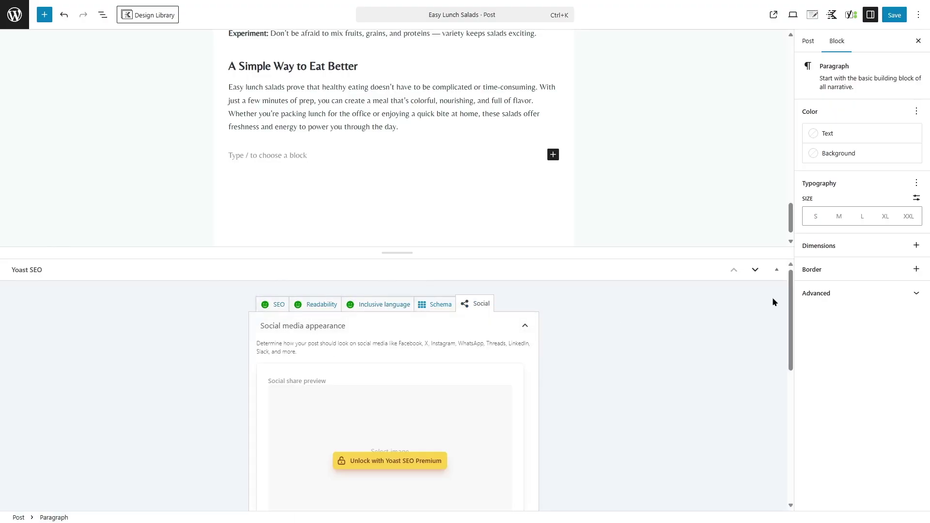
{"action": "left_click_drag", "start_coordinate": [792, 293], "coordinate": [760, 333]}
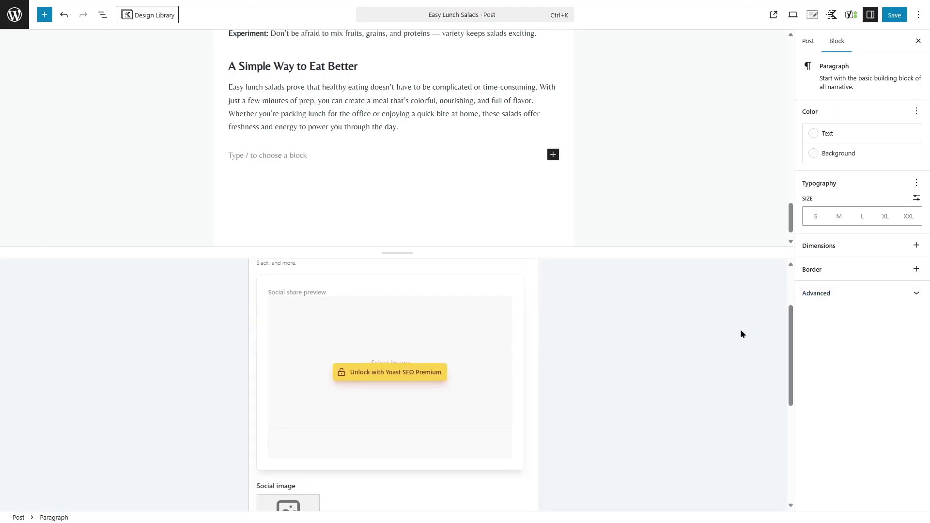
{"action": "left_click_drag", "start_coordinate": [790, 350], "coordinate": [791, 317]}
Return to the SEO settings, save the post, and show the Yoast SEO sidebar with the lower settings area shrunk.
{"action": "left_click", "coordinate": [279, 305]}
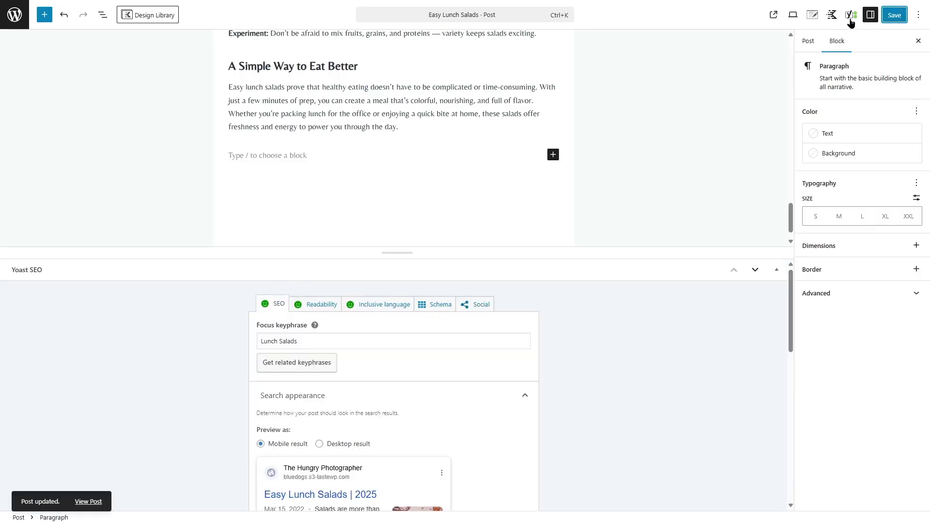
{"action": "left_click", "coordinate": [851, 16]}
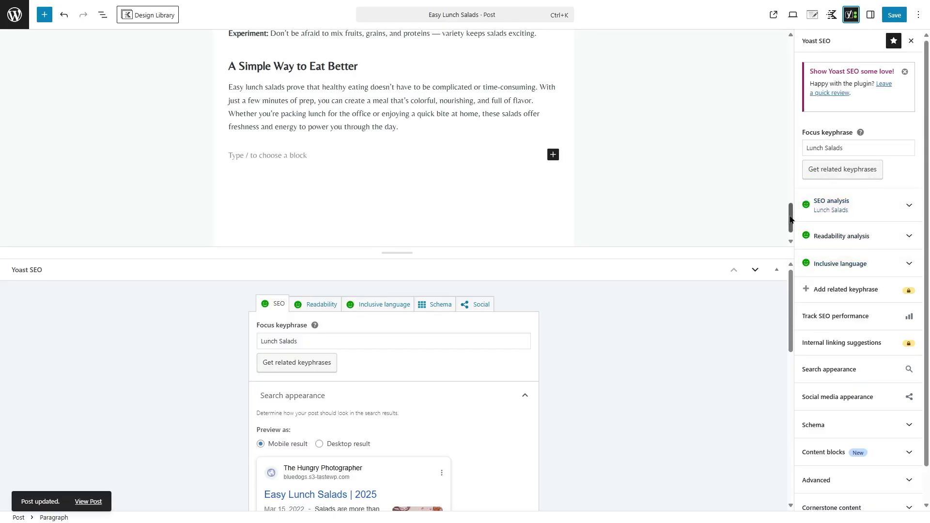
{"action": "left_click_drag", "start_coordinate": [792, 216], "coordinate": [791, 114]}
{"action": "left_click_drag", "start_coordinate": [650, 260], "coordinate": [554, 477]}
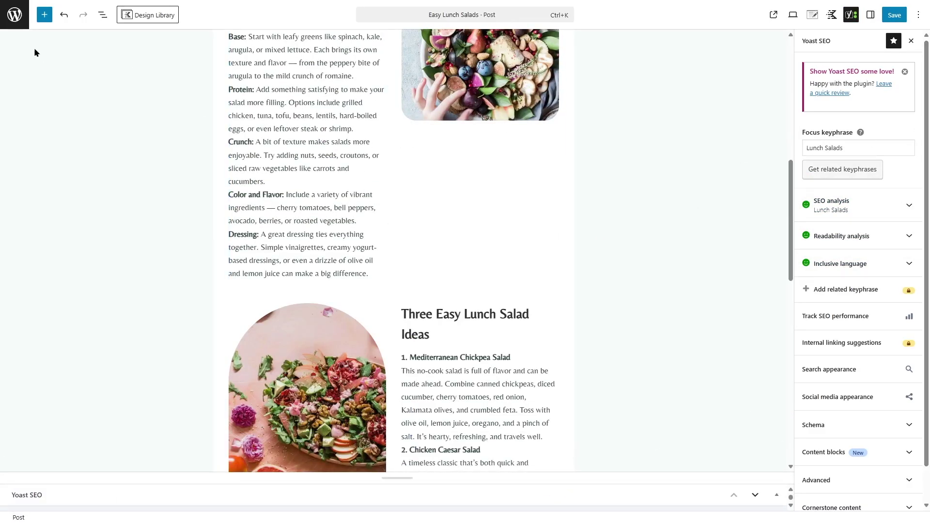
Check the Easy Lunch Salads scores in the list of all posts and look through the published post.
{"action": "left_click", "coordinate": [16, 18]}
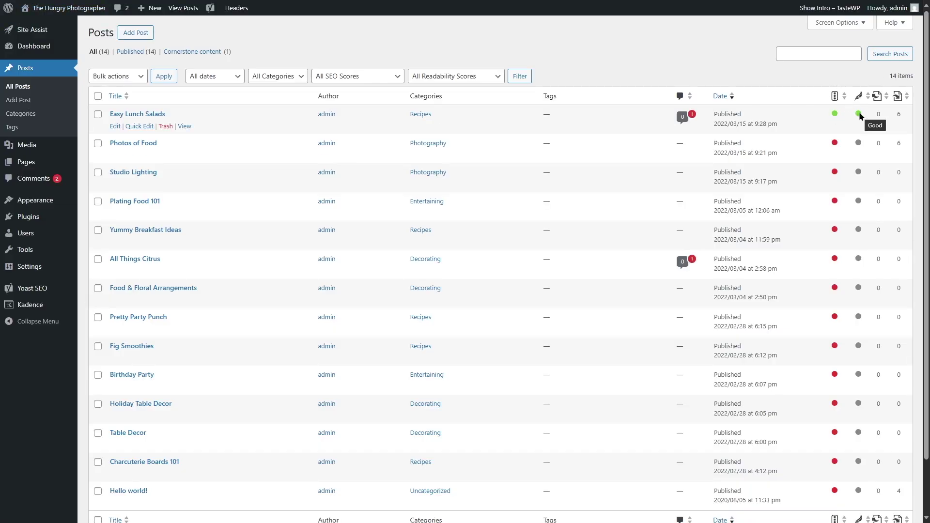
{"action": "left_click", "coordinate": [184, 127]}
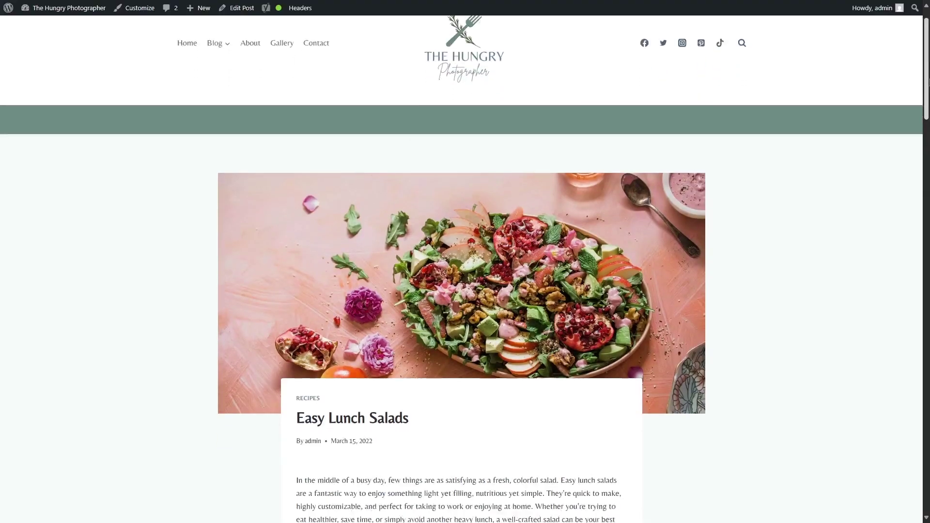
{"action": "scroll", "coordinate": [466, 262], "scroll_direction": "down", "scroll_amount": 15}
{"action": "scroll", "coordinate": [841, 110], "scroll_direction": "down", "scroll_amount": 12}
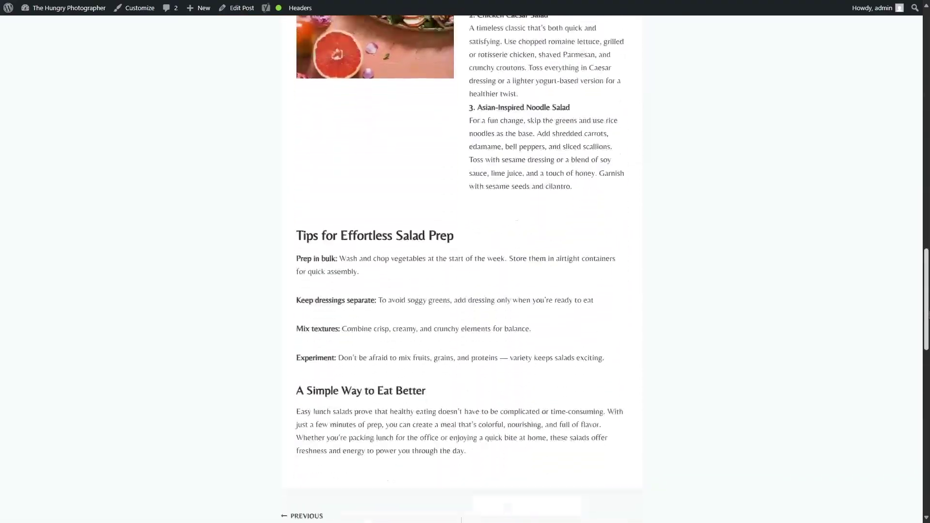
{"action": "key", "text": "Home"}
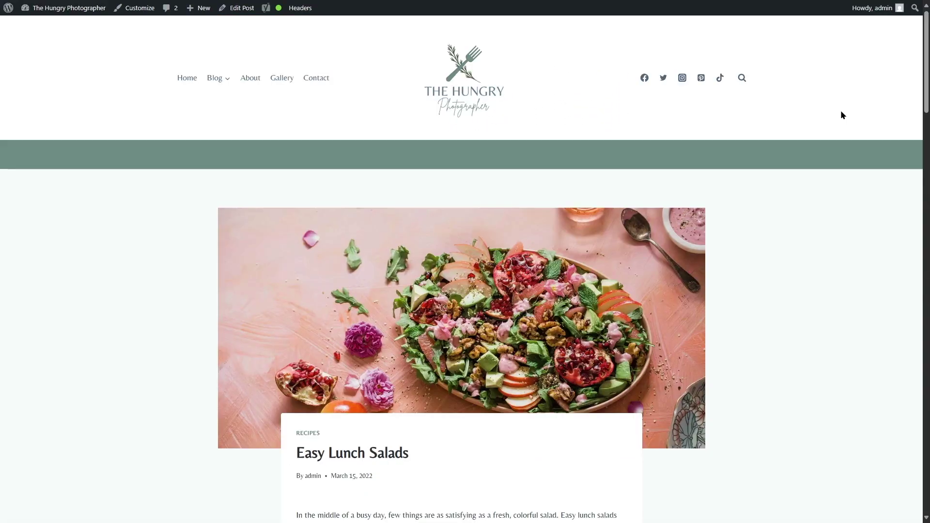